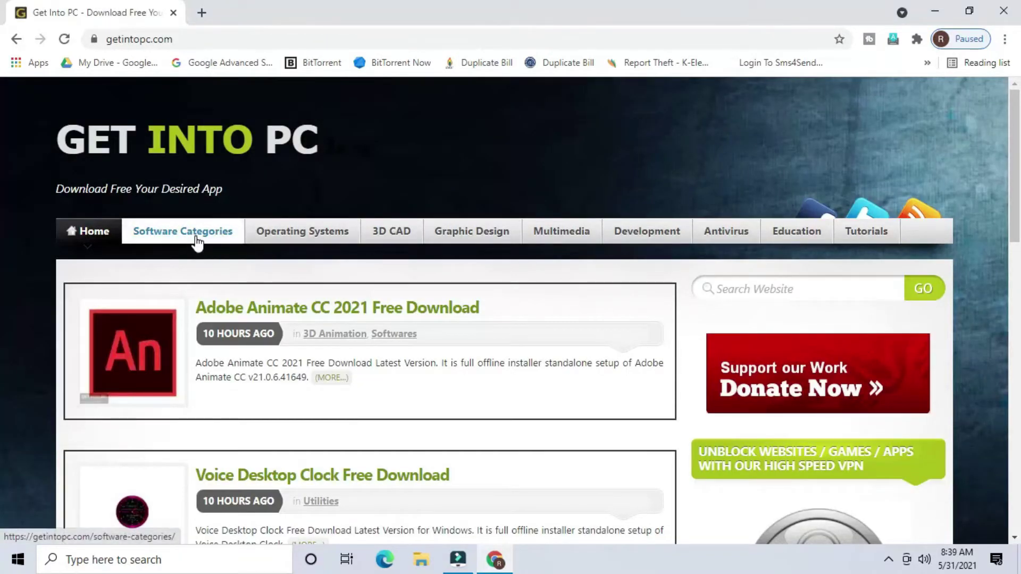
- Search Get Into PC for 'deep freez' to list its 14 matching results
left_click(197, 240)
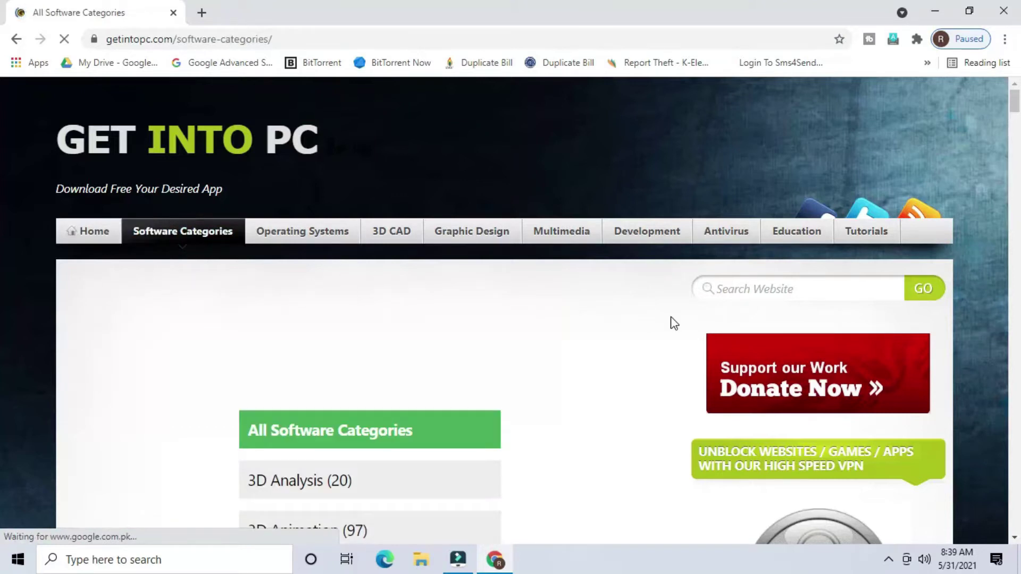
left_click(729, 290)
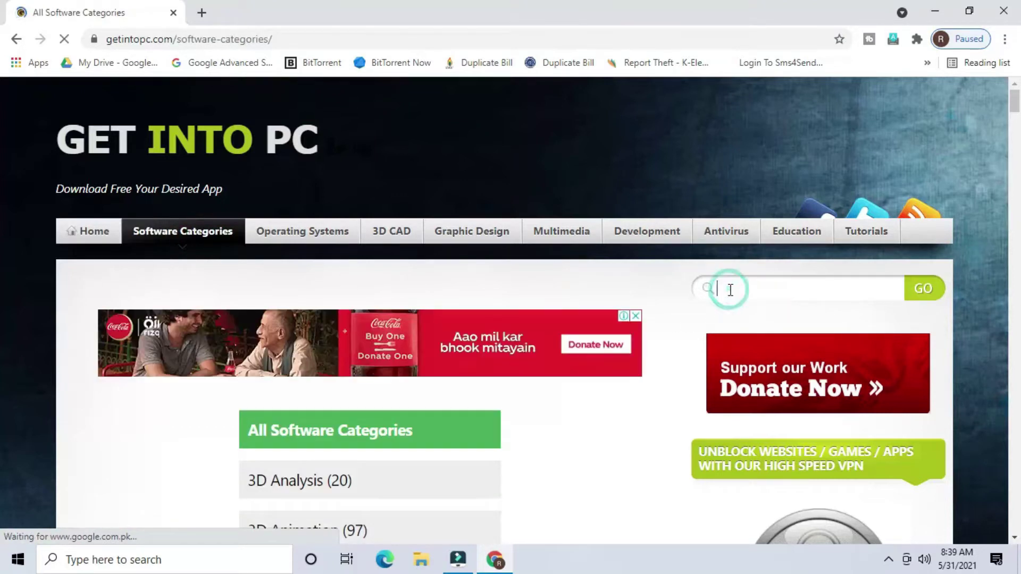
type("deep freez")
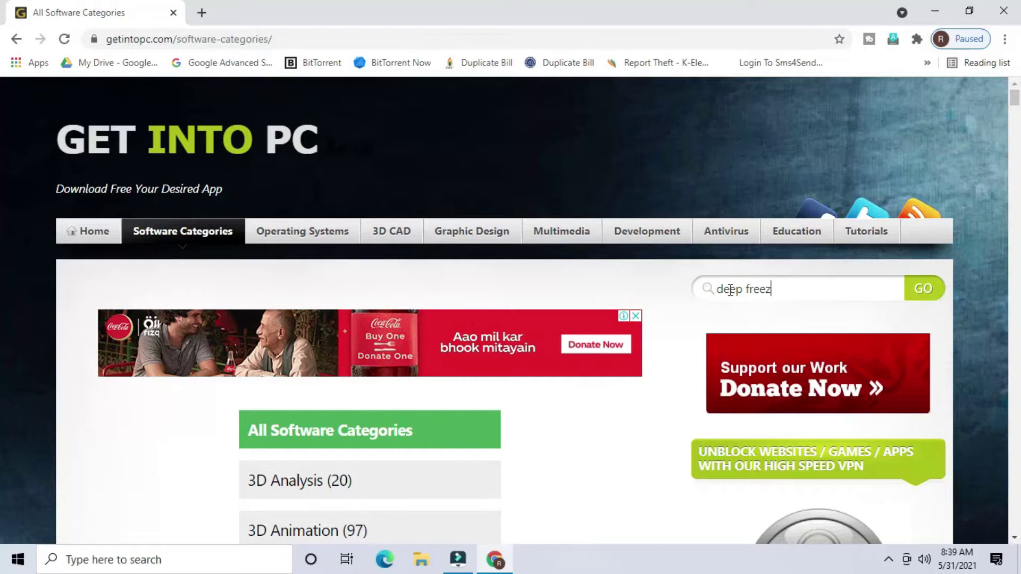
left_click(922, 292)
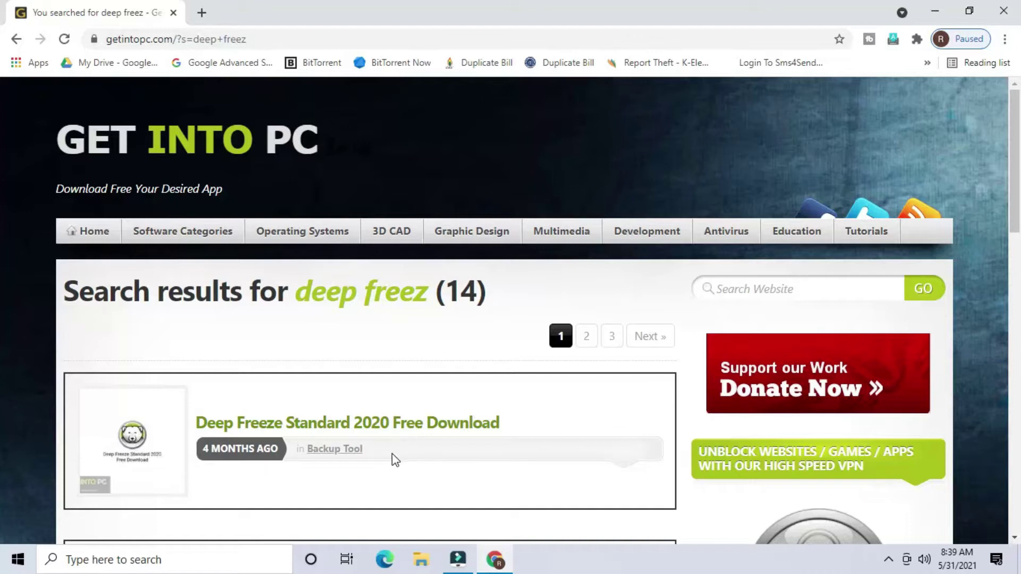
- Open the Deep Freeze Standard 2020 Free Download article and scroll down to its download button
left_click(364, 424)
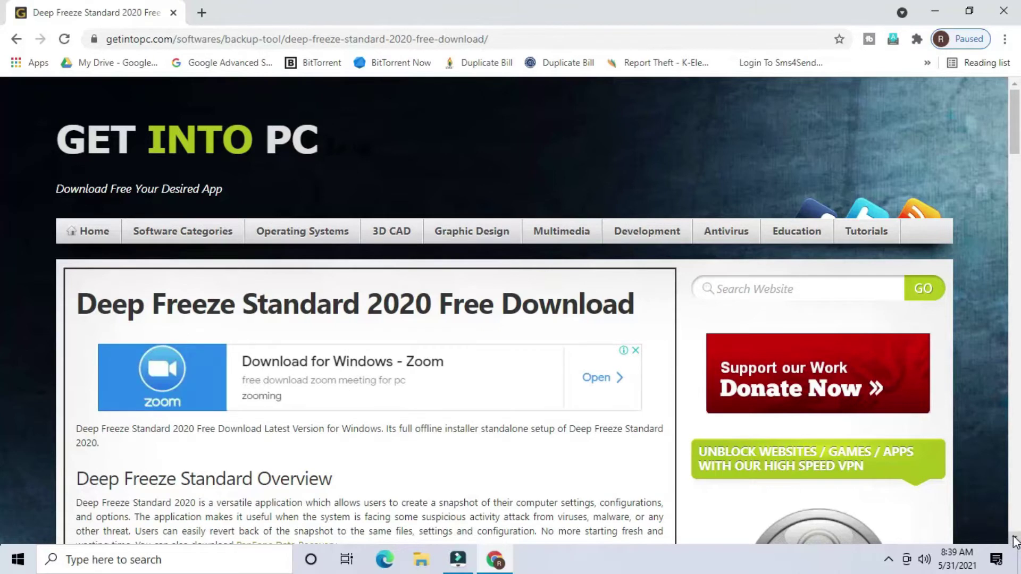
scroll(1016, 542, "down", 5)
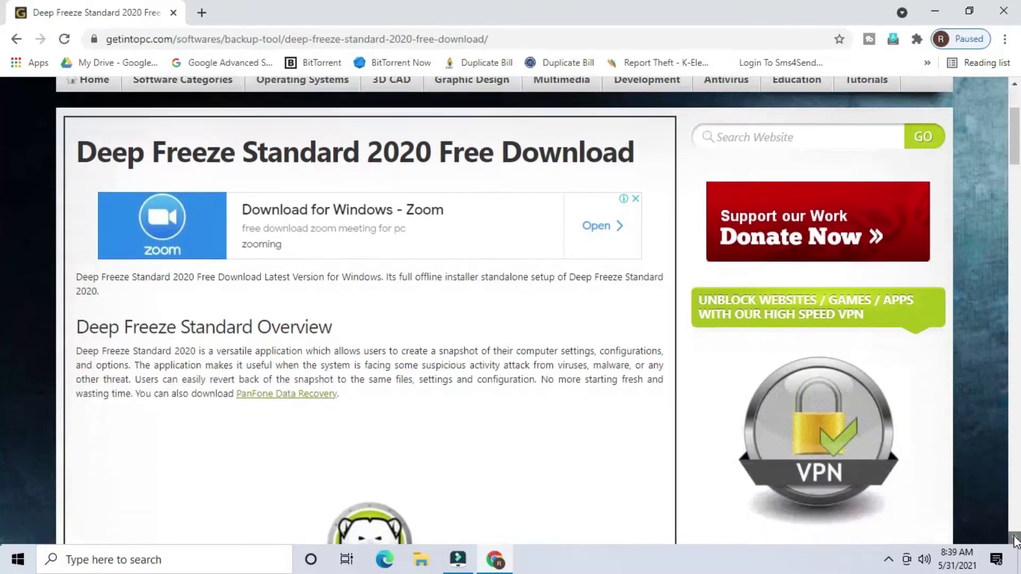
scroll(1016, 541, "down", 5)
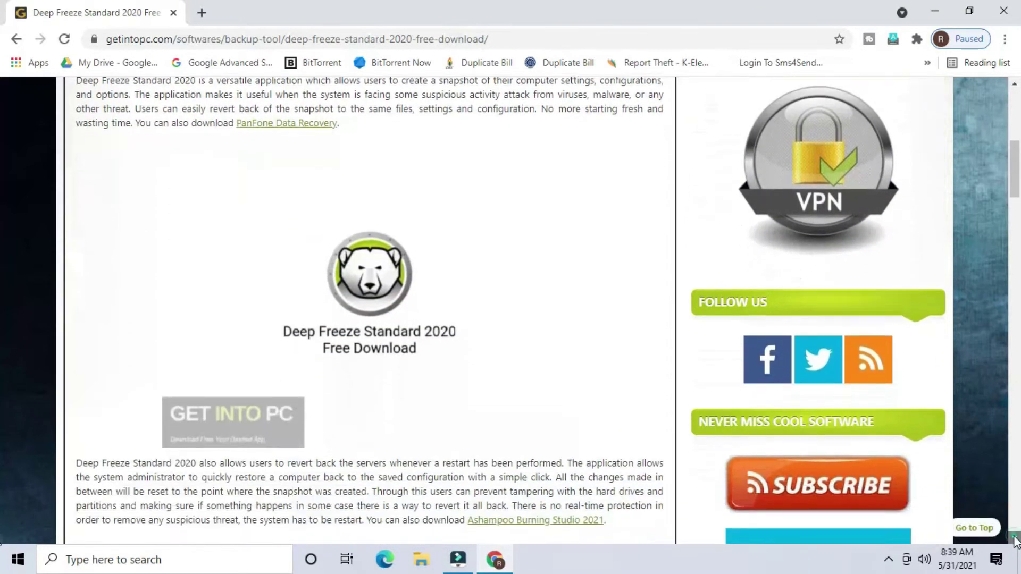
scroll(1015, 542, "down", 1)
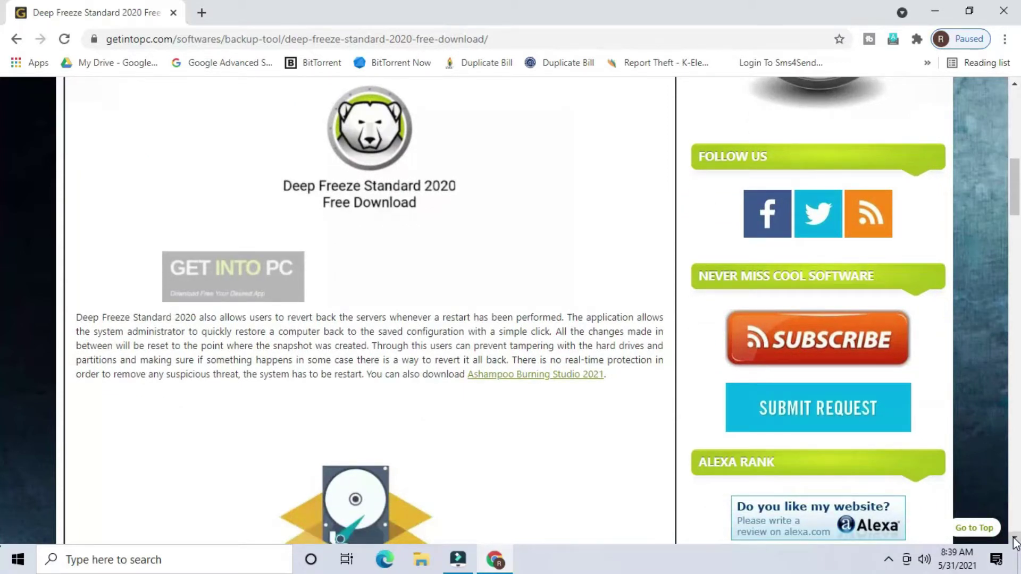
scroll(1015, 541, "down", 7)
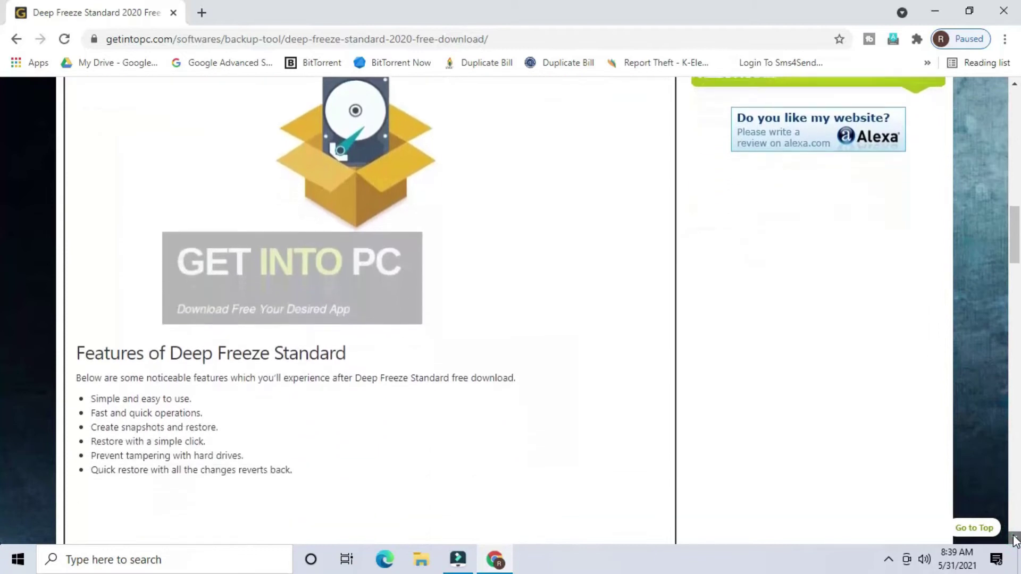
scroll(1016, 542, "down", 7)
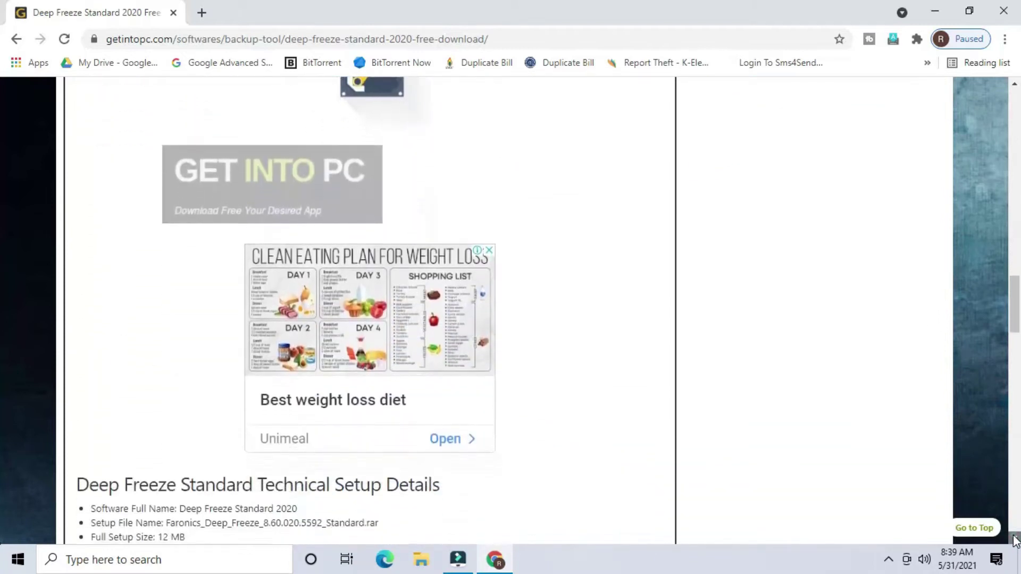
scroll(1016, 542, "down", 10)
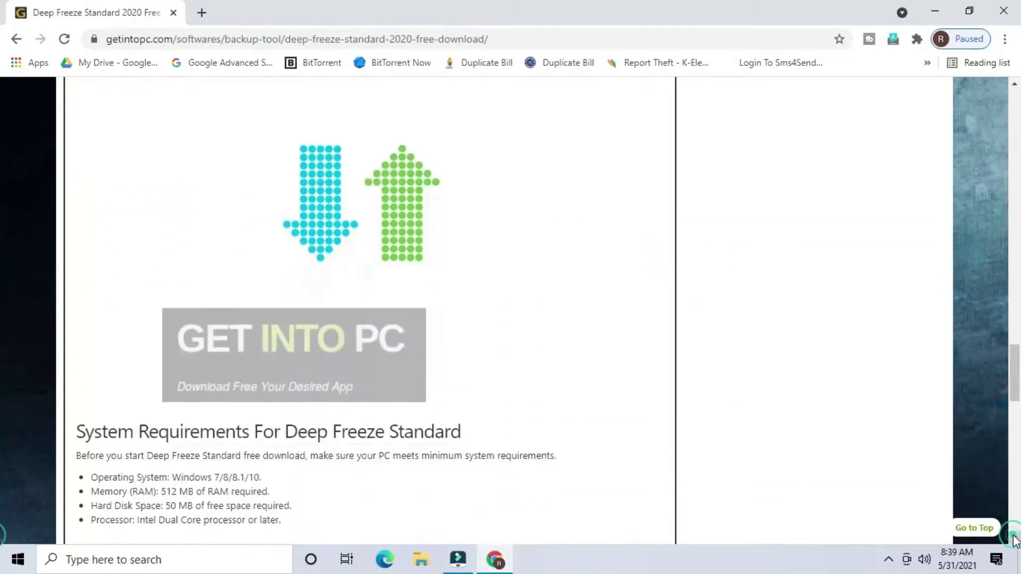
scroll(1015, 541, "down", 4)
scroll(1016, 541, "down", 5)
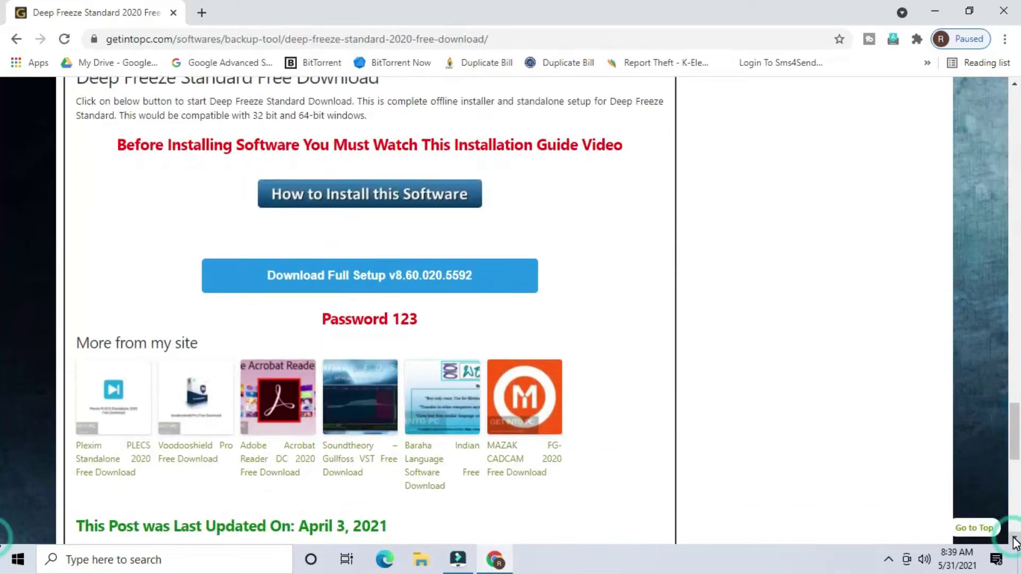
scroll(1015, 541, "down", 1)
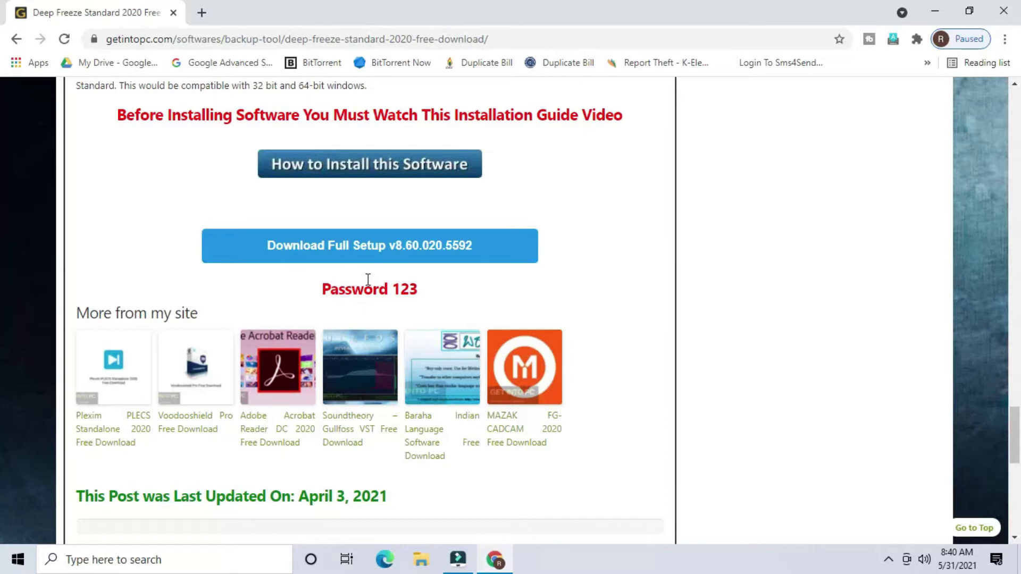
- Start the Download Full Setup v8.60.020.5592 download and wait on the Wait For Resource page
left_click(364, 254)
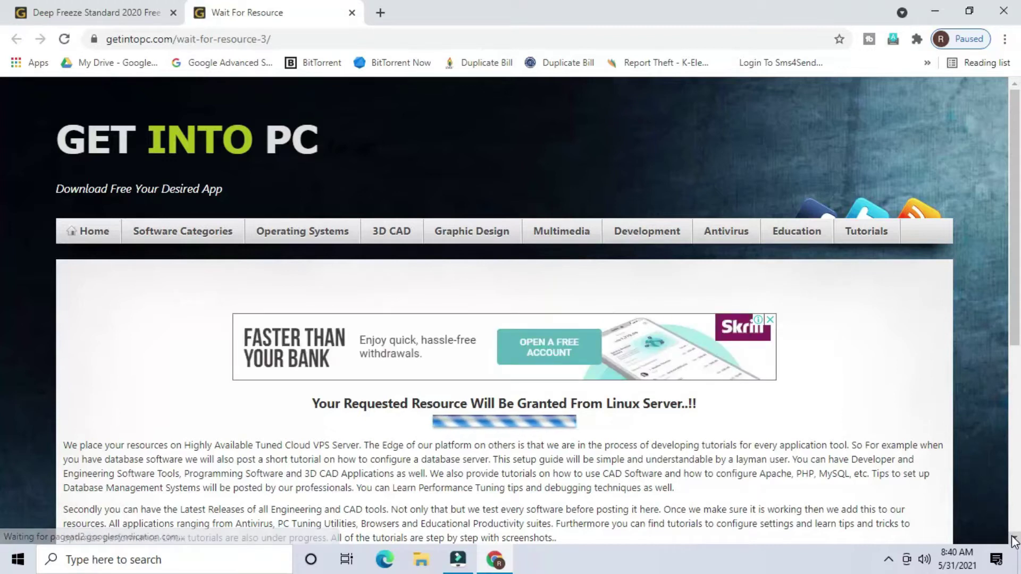
scroll(1015, 540, "down", 4)
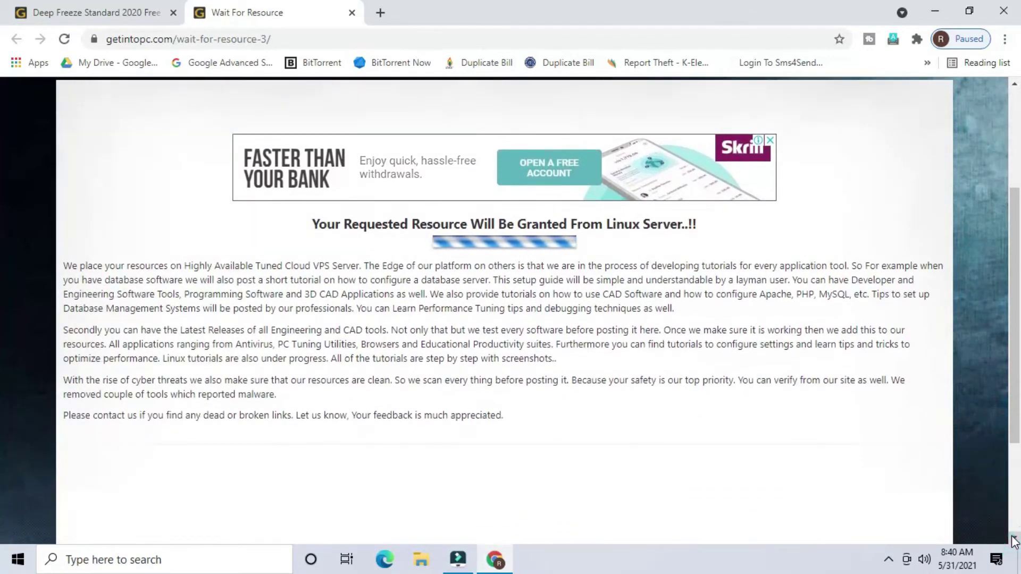
scroll(1014, 539, "down", 1)
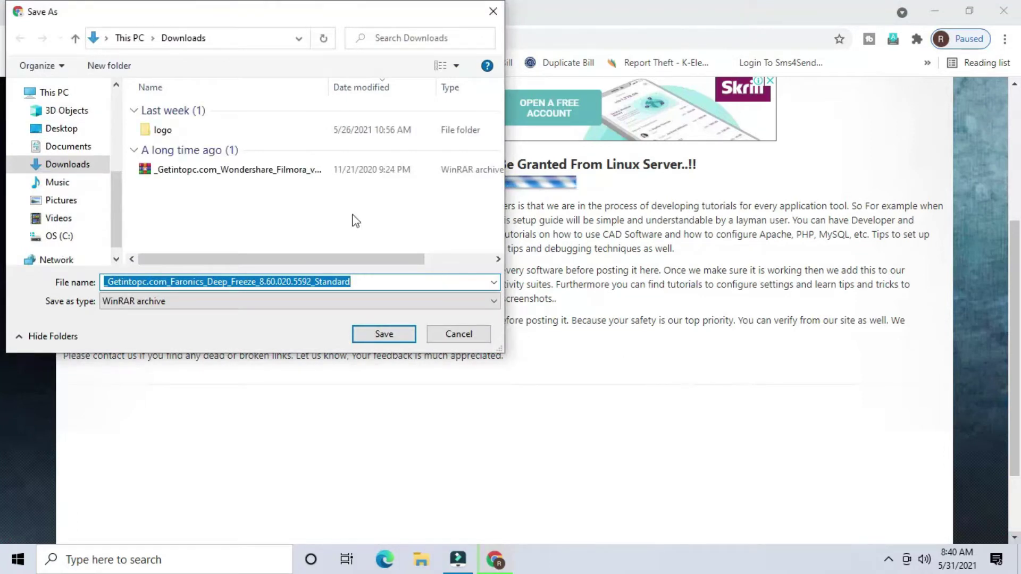
- Create a 'deep freez' folder on drive C and save the Deep Freeze .rar archive into it
left_click(66, 237)
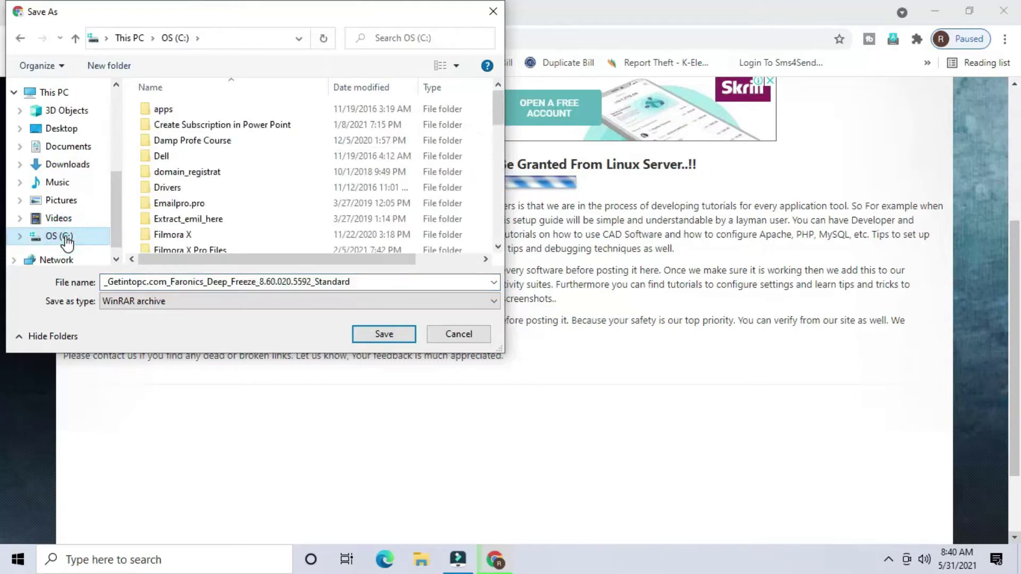
left_click(113, 65)
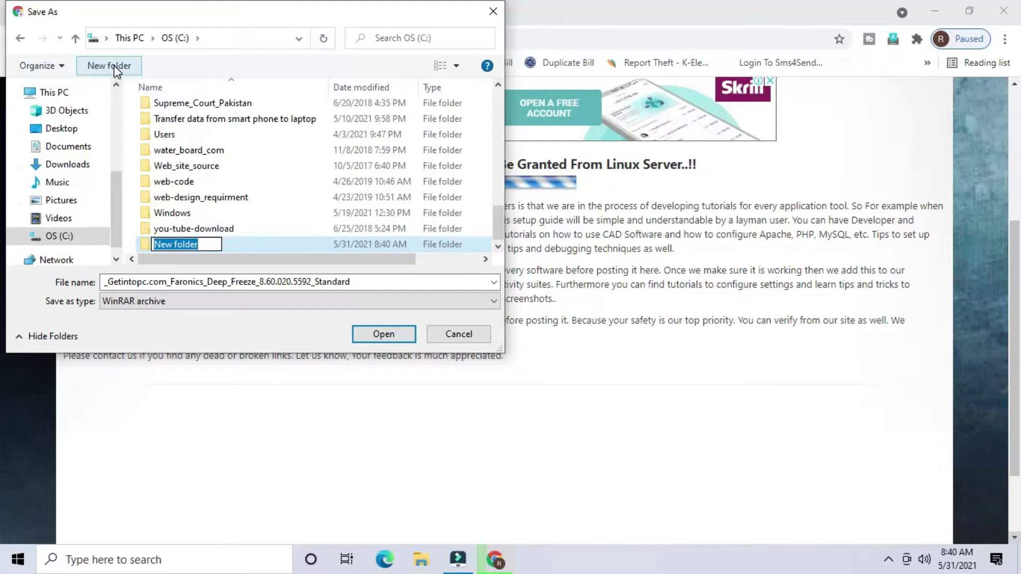
type("d")
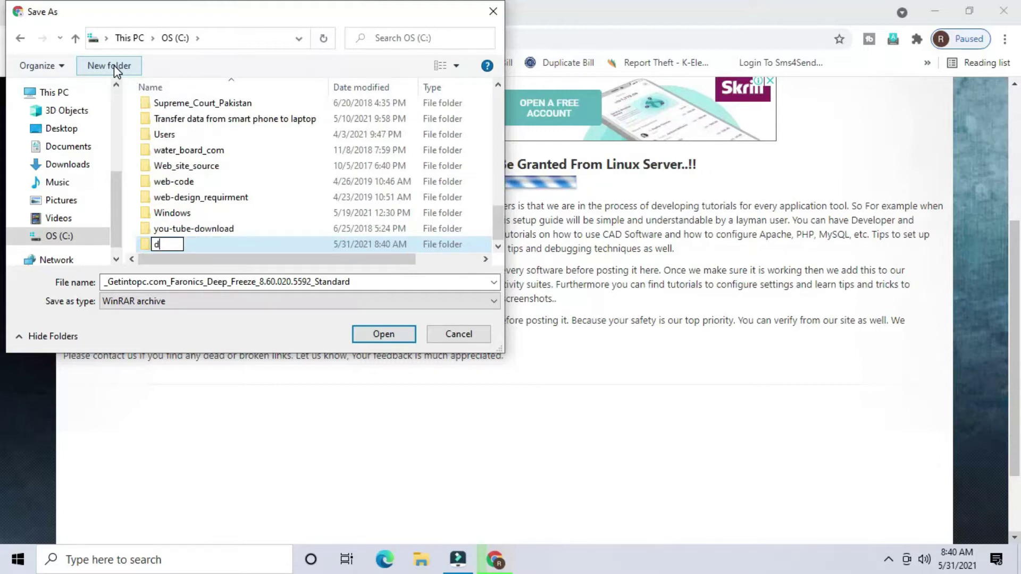
type("ee")
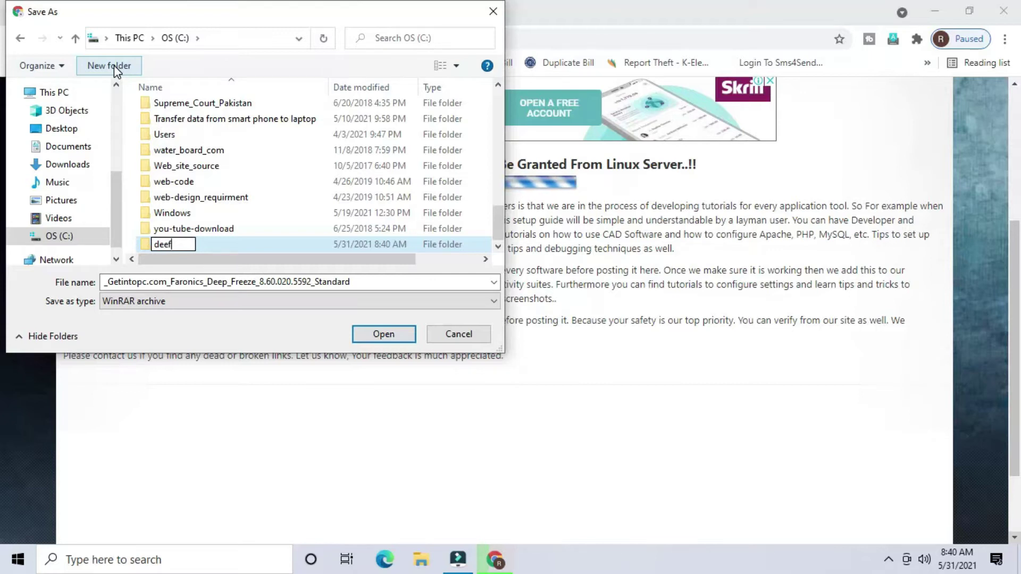
type("p ")
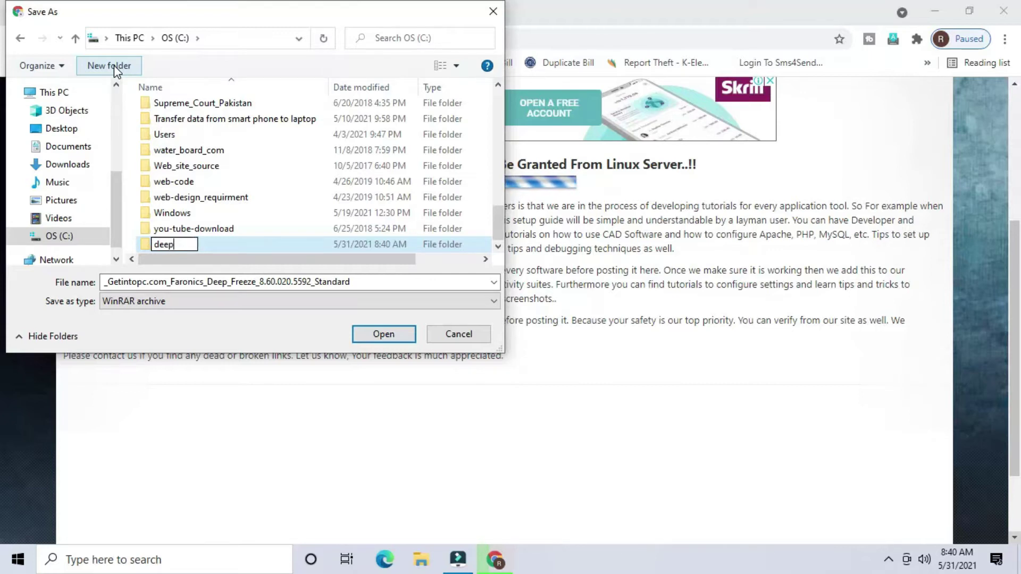
type("freez")
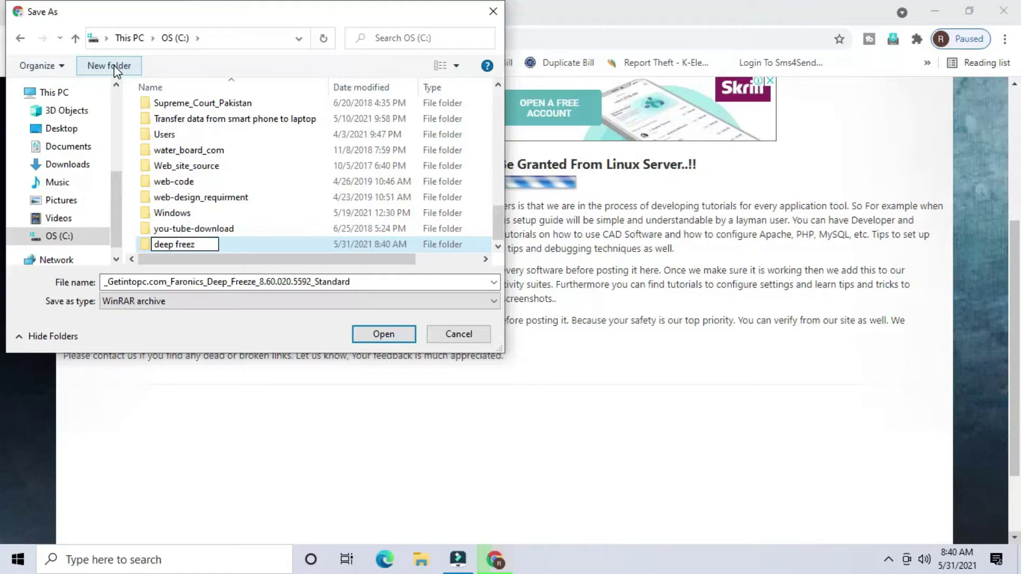
key("Return")
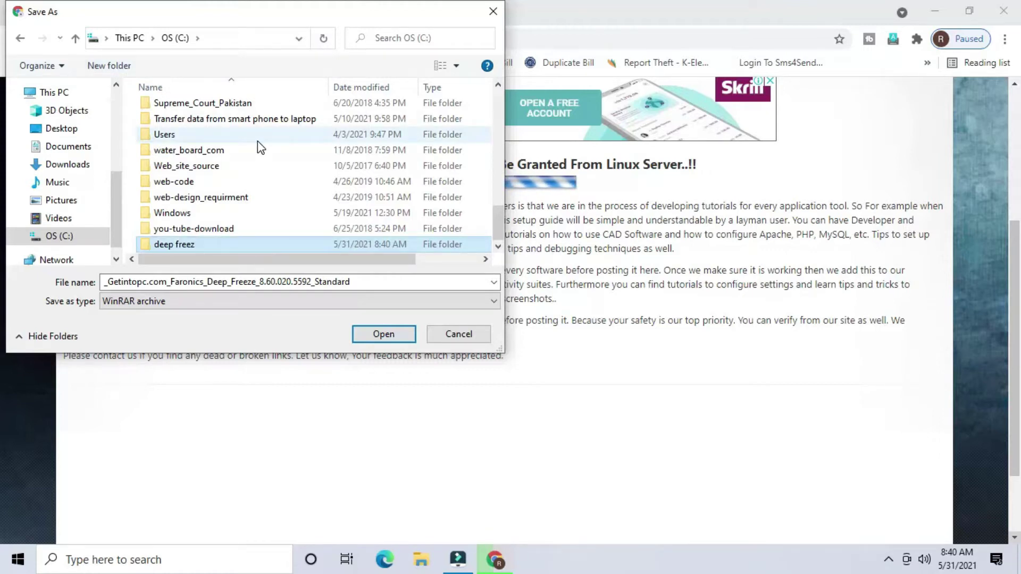
left_click(372, 334)
left_click(379, 333)
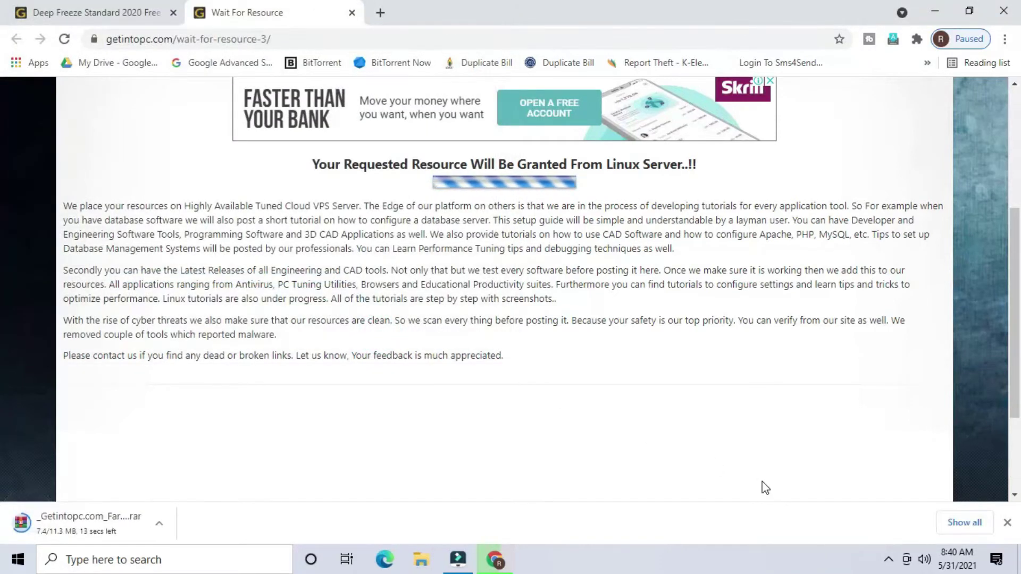
left_click(964, 524)
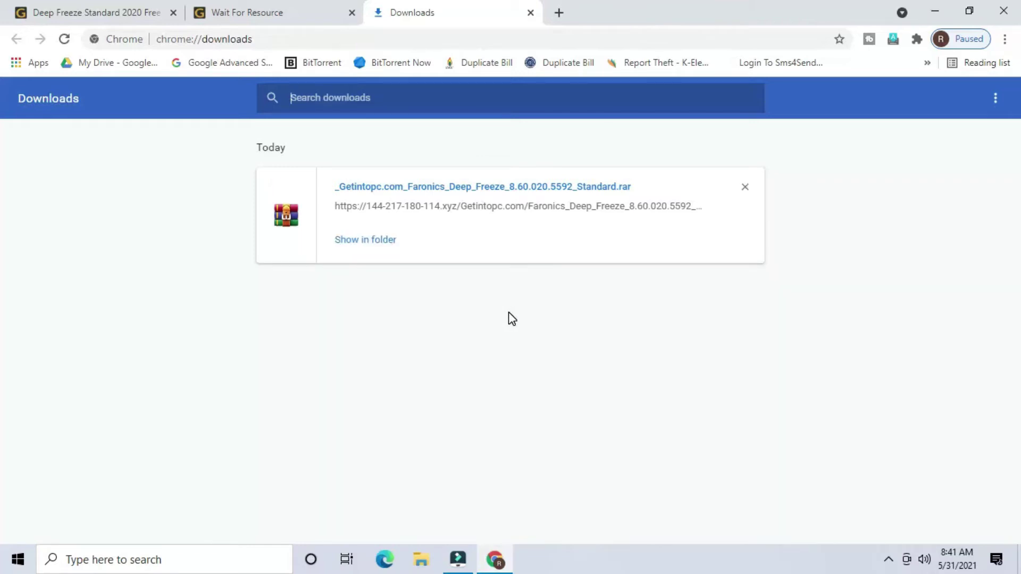
- Show the downloaded Deep Freeze Standard .rar archive in its folder
left_click(361, 246)
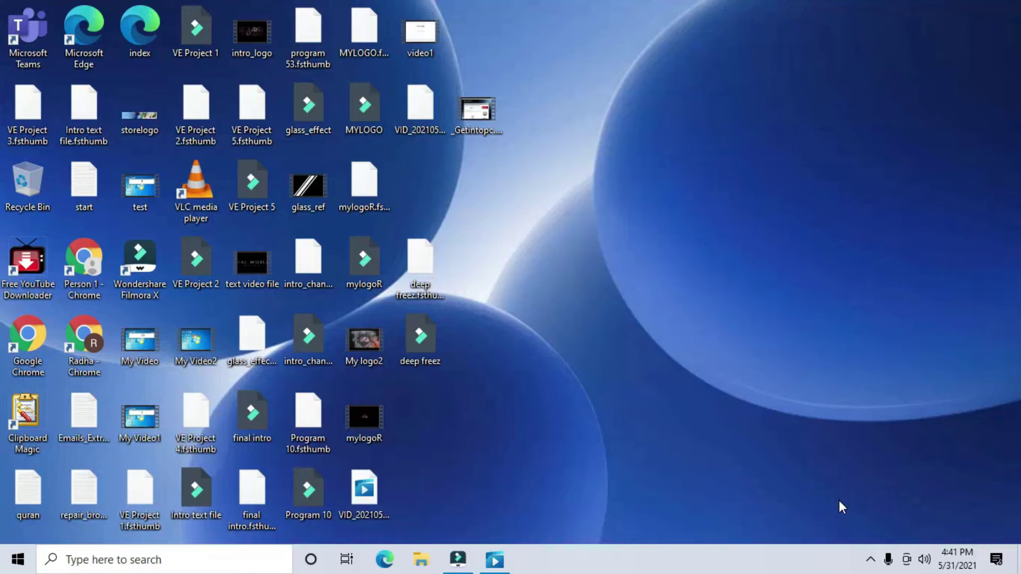
- Disconnect the PC from its connected Wi-Fi network so it goes offline
left_click(871, 561)
left_click(904, 441)
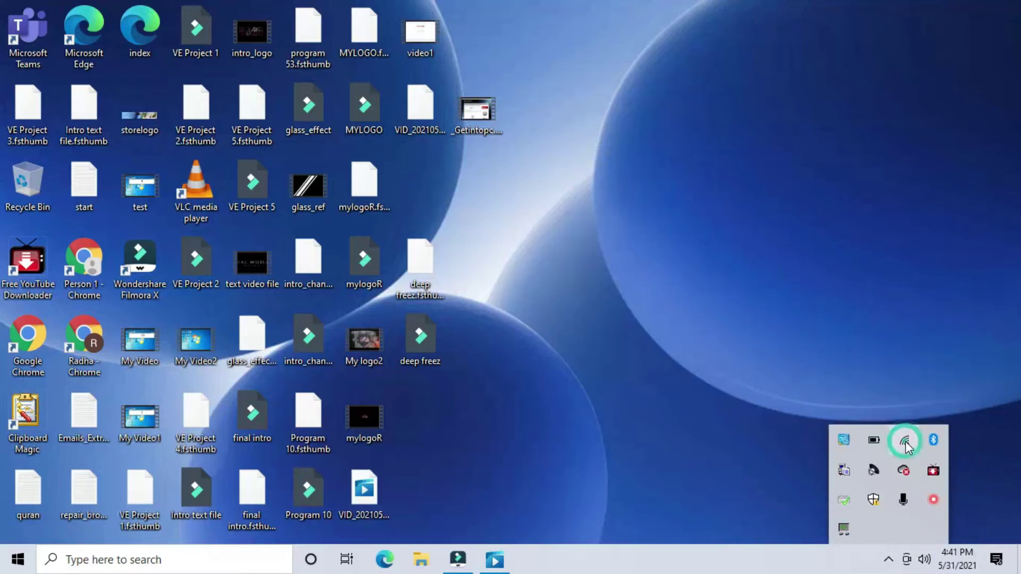
left_click(935, 206)
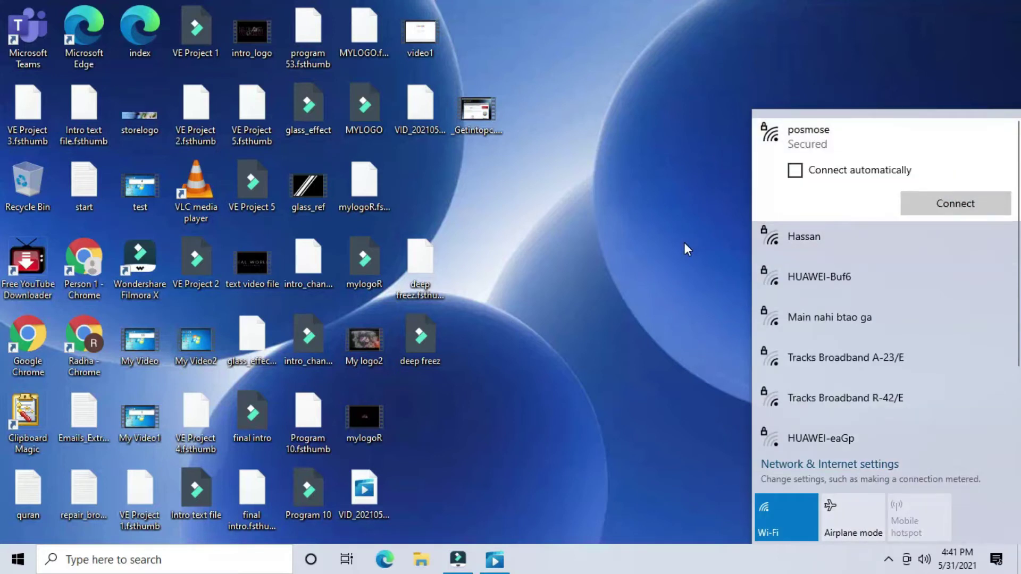
left_click(637, 291)
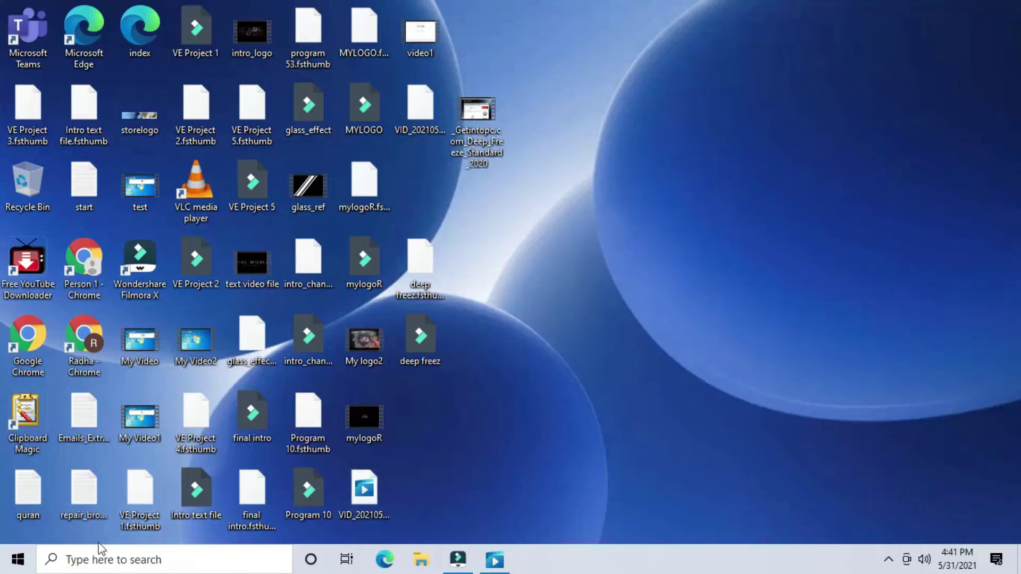
left_click(68, 560)
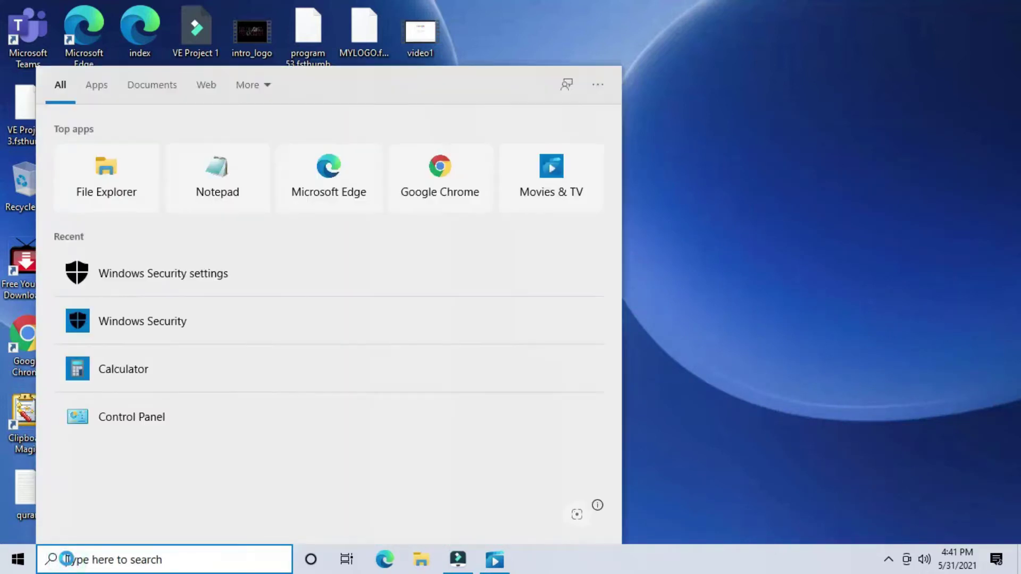
- Find Windows Security settings via a taskbar search for 's' and open Virus & threat protection
type("s")
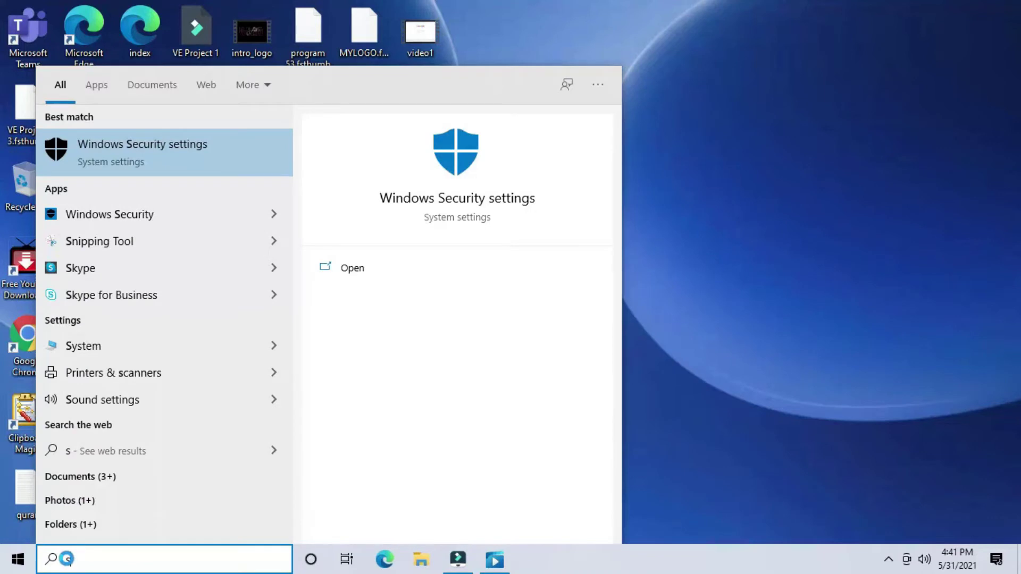
left_click(110, 159)
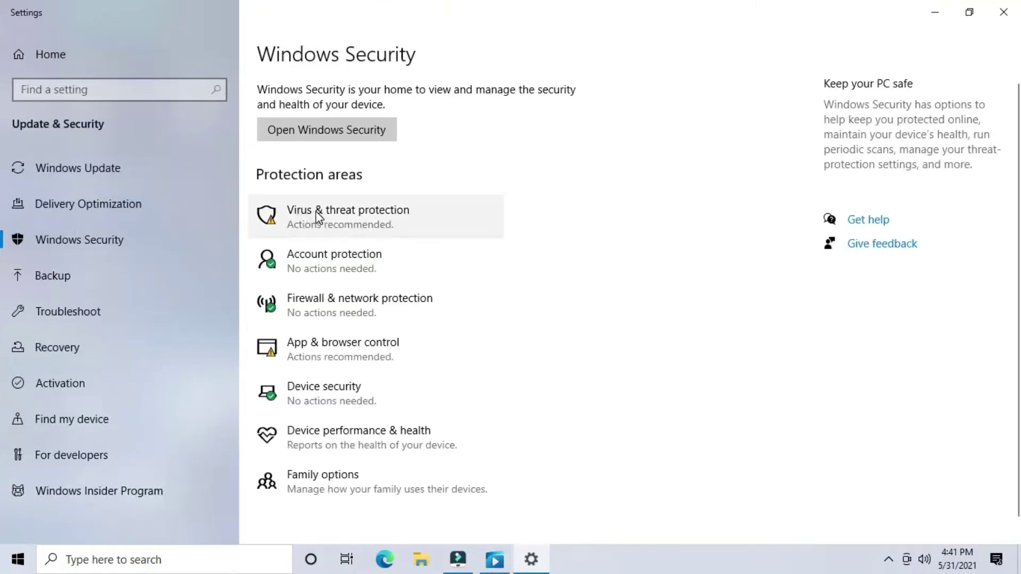
left_click(321, 215)
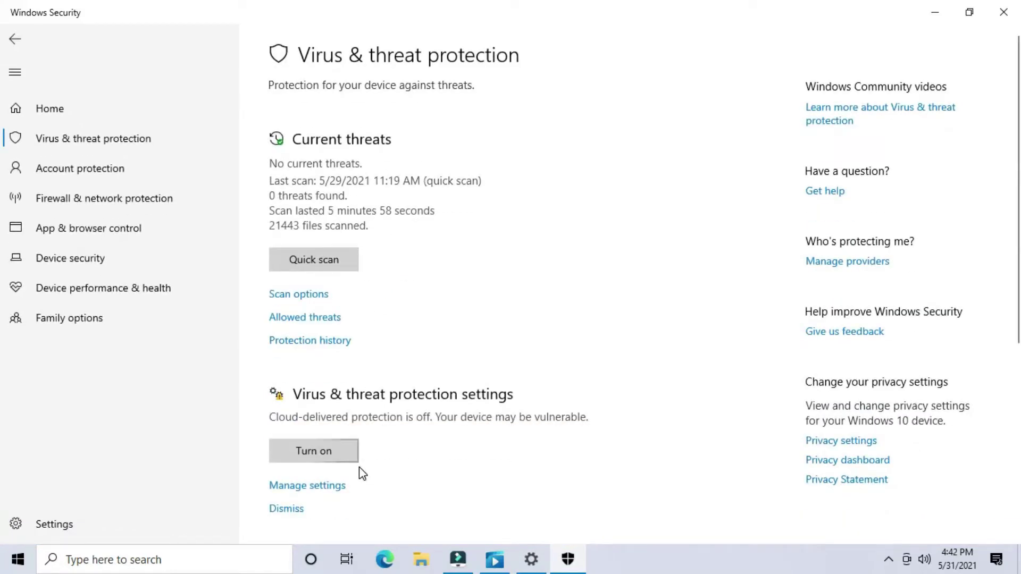
- Turn off real-time protection and leave cloud-delivered protection switched off
left_click(325, 490)
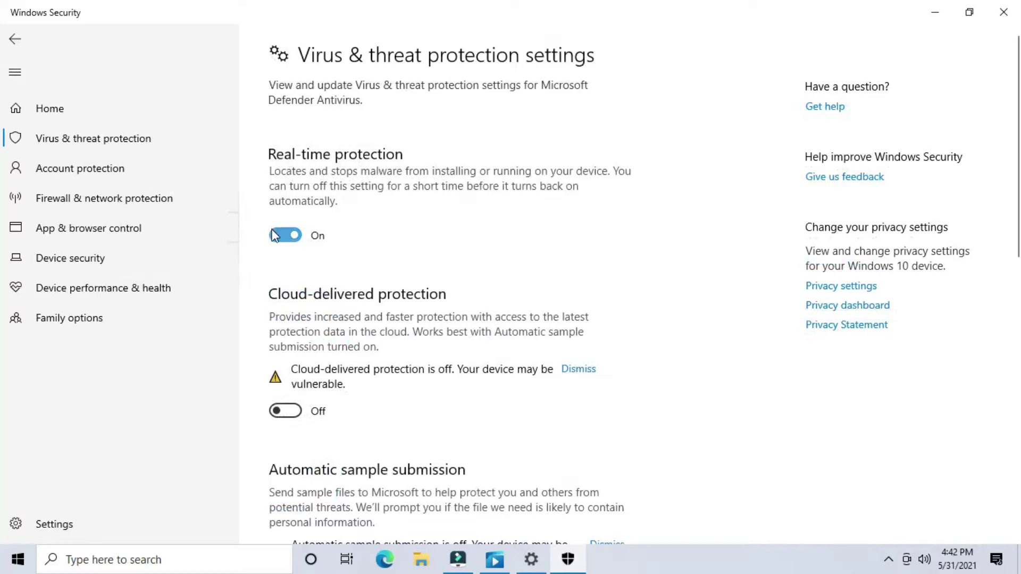
left_click(275, 237)
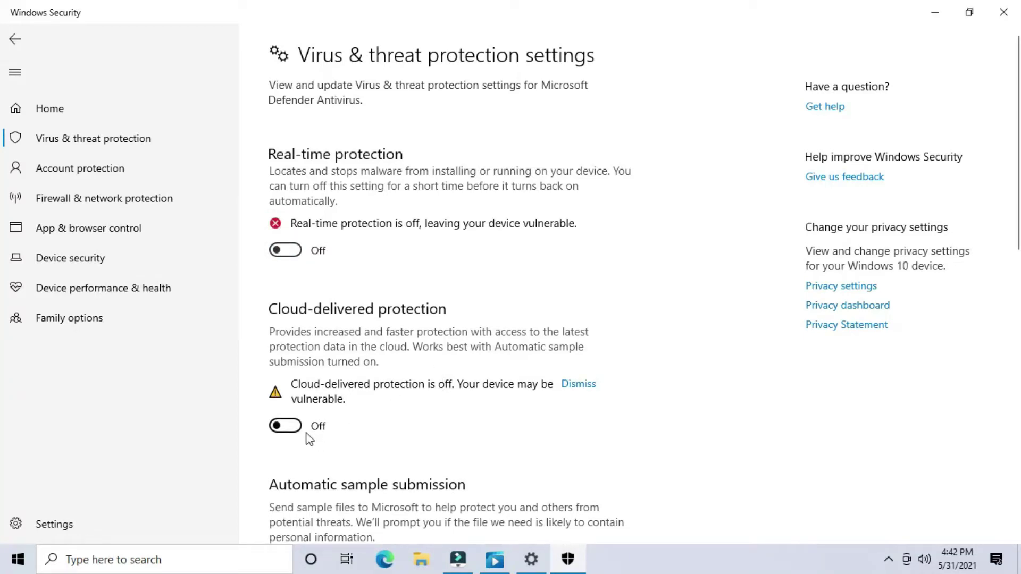
left_click(298, 428)
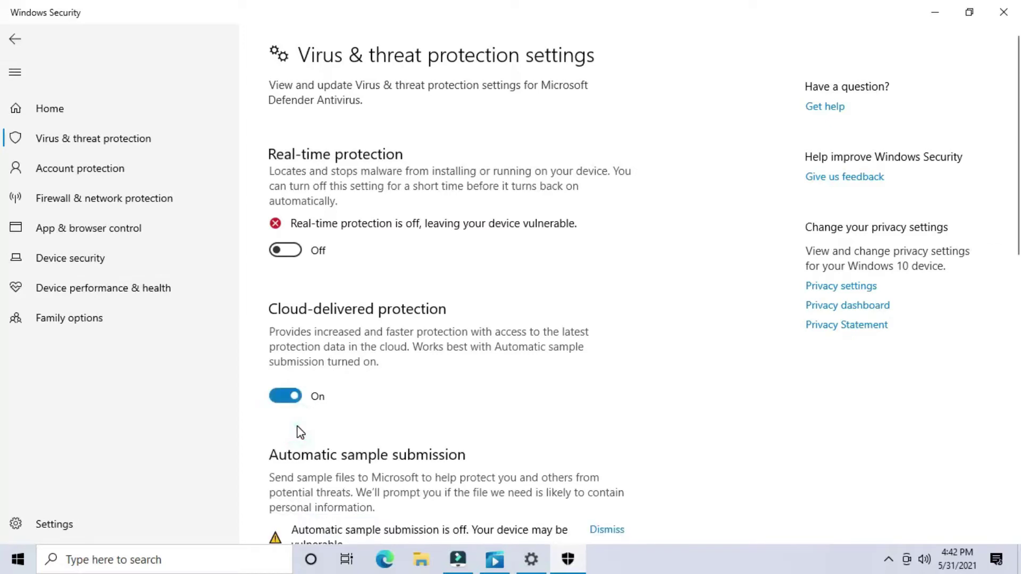
left_click(277, 396)
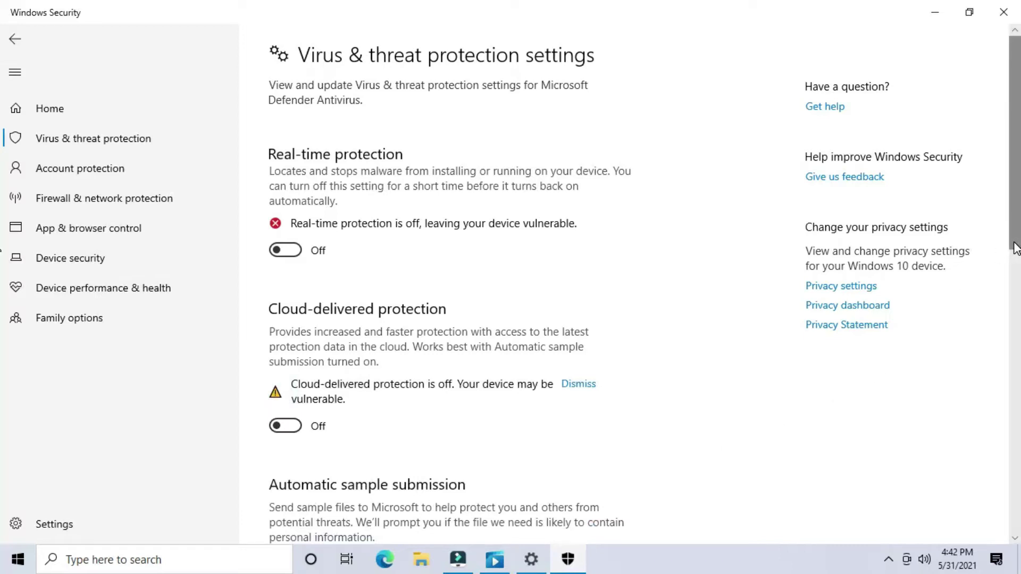
left_click_drag(1016, 247, 1015, 325)
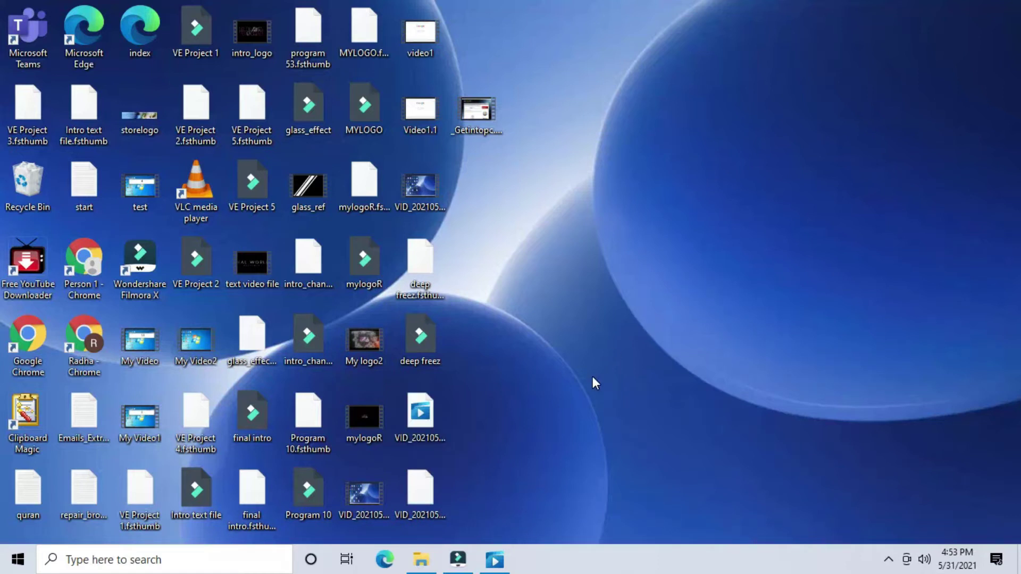
- Restore the C:\deep freez File Explorer window showing the archive and the password text file
left_click(419, 564)
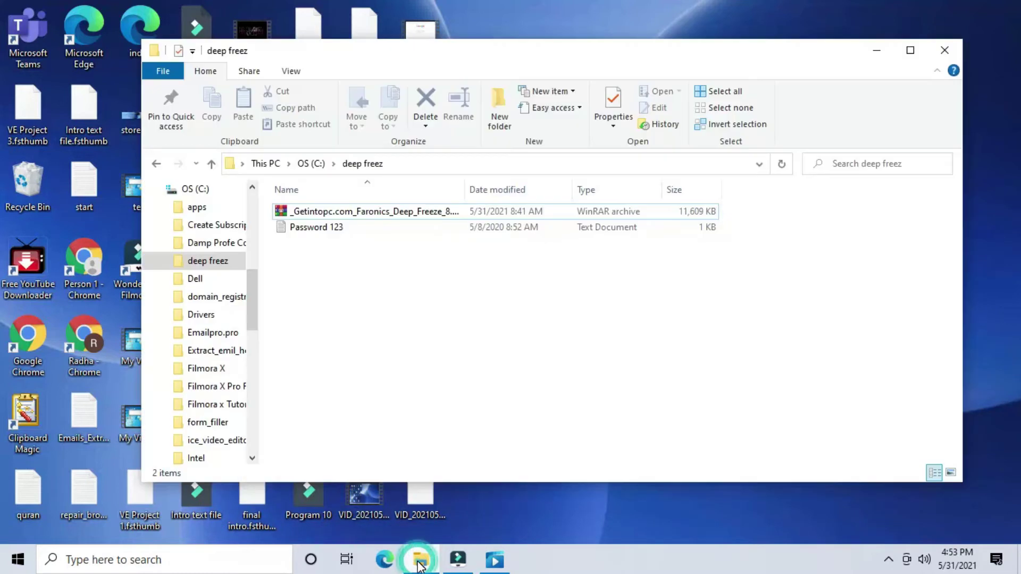
- Extract the Deep Freeze archive to its own folder using the archive password, then select that folder
right_click(368, 213)
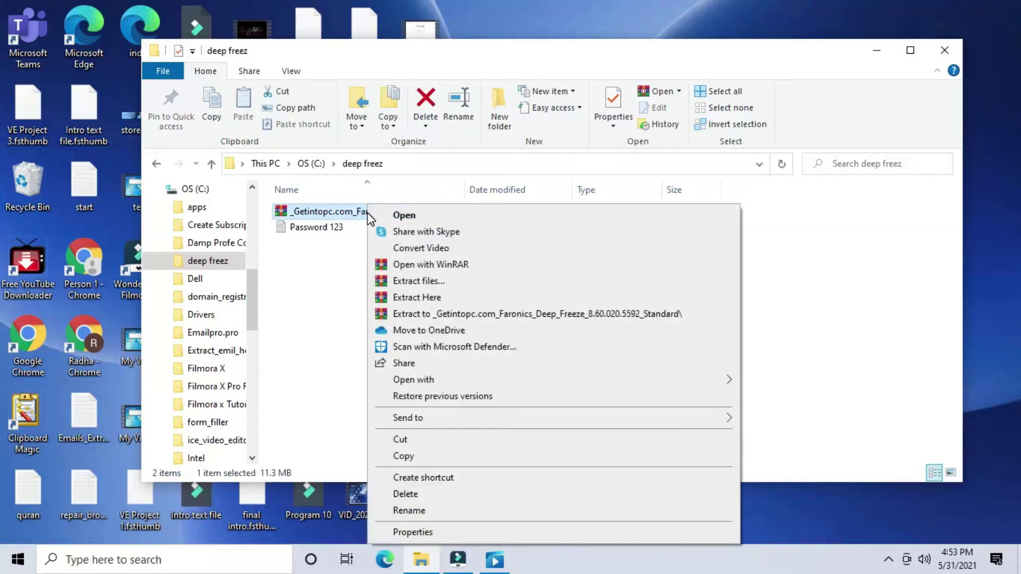
left_click(410, 318)
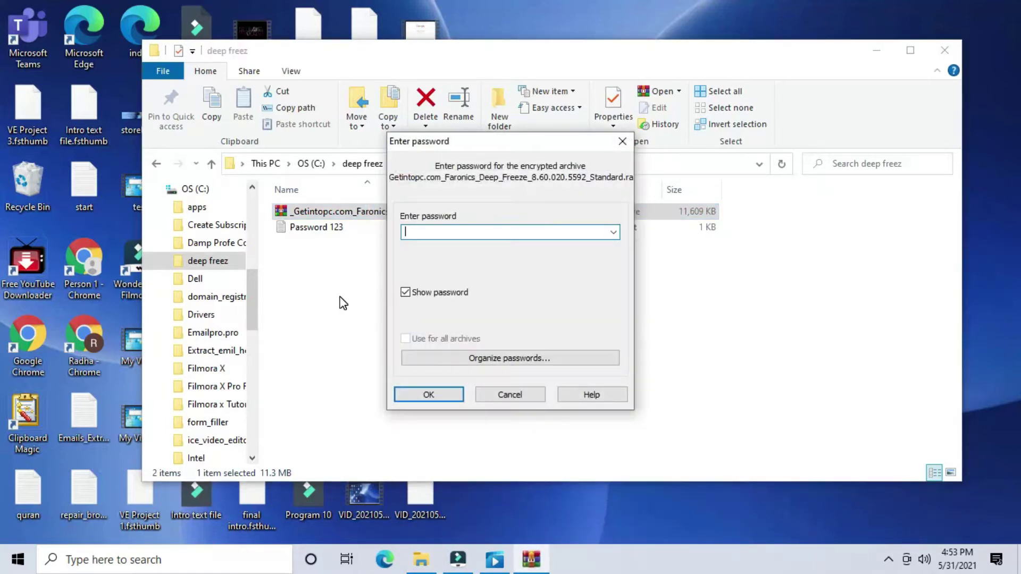
type("123")
left_click(428, 395)
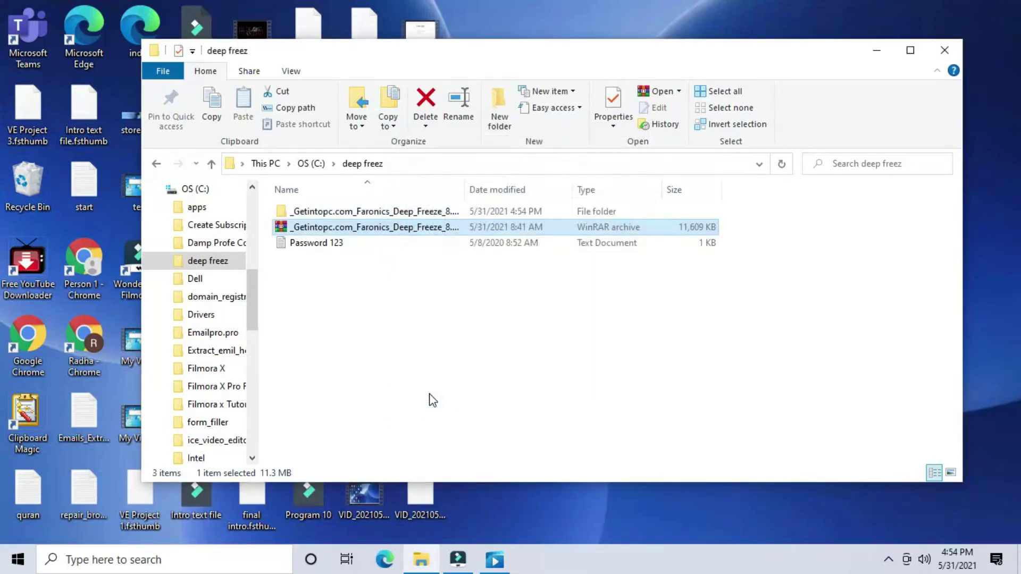
left_click(342, 211)
- Open the extracted package's Faronics_Deep_Freeze folder and look inside its Crack folder
double_click(343, 211)
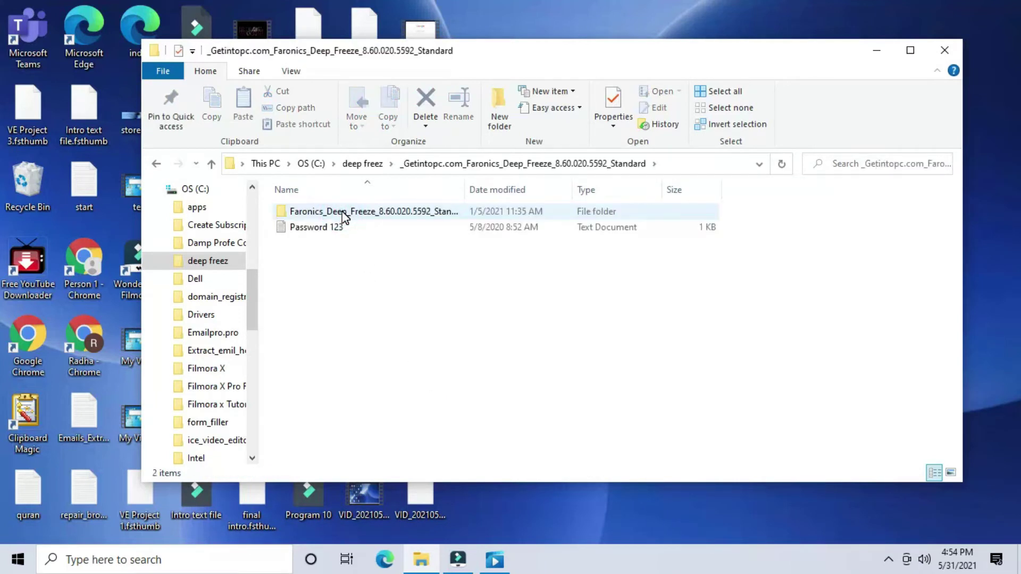
double_click(344, 213)
left_click(344, 214)
double_click(343, 212)
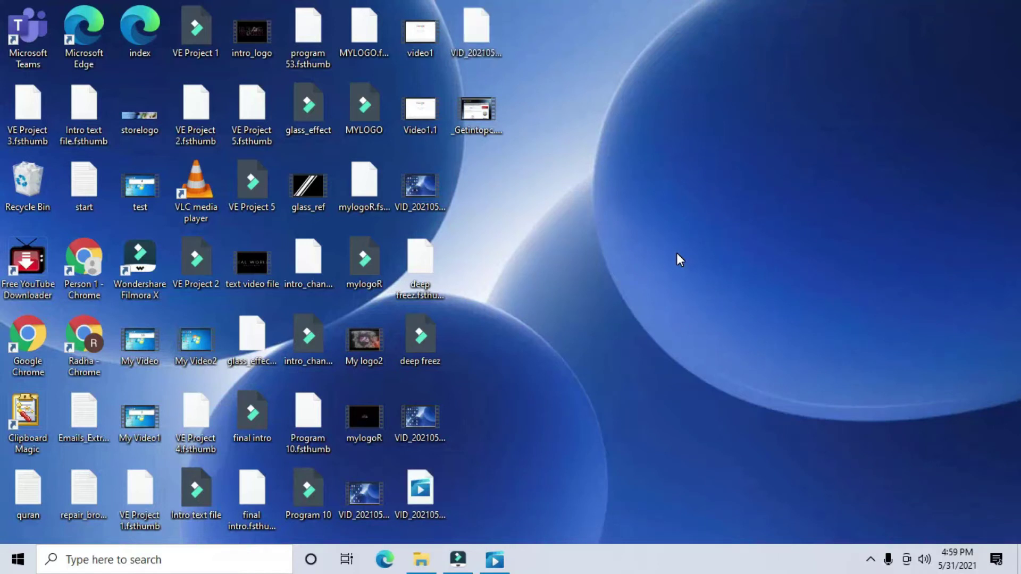
- Go back to Faronics_Deep_Freeze, open Setup and launch the DFStd installer
left_click(421, 560)
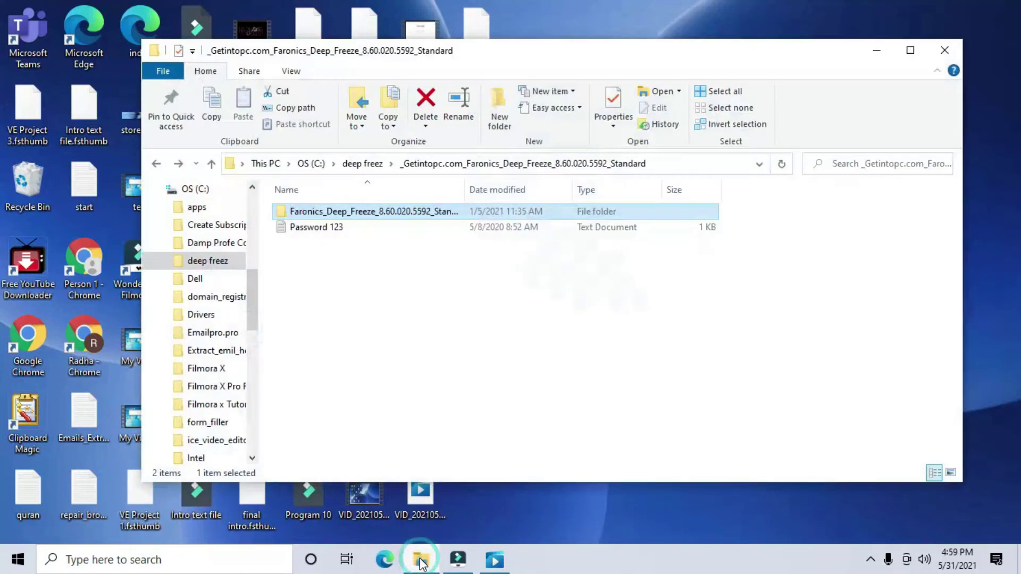
double_click(326, 213)
left_click(311, 228)
double_click(311, 229)
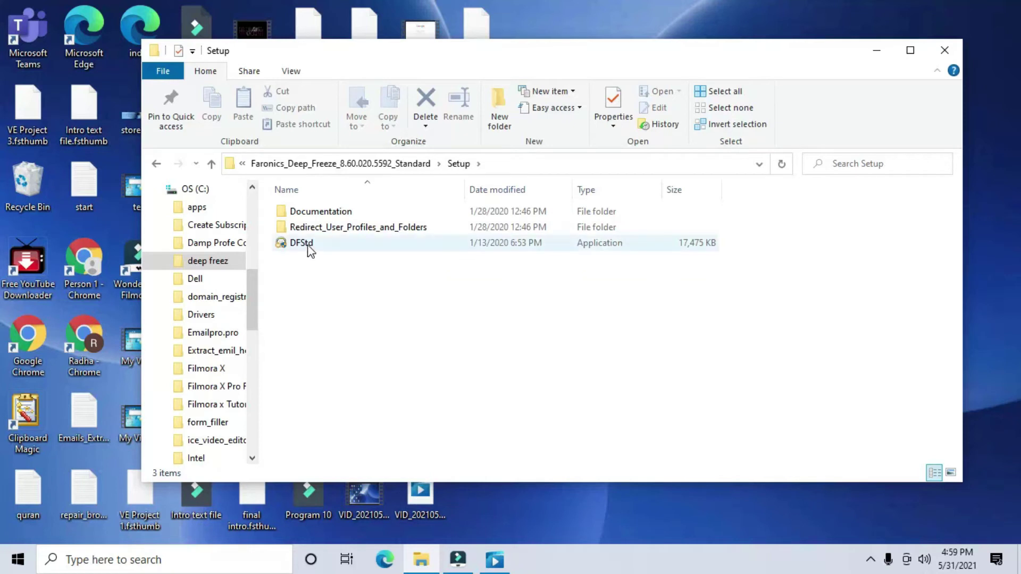
double_click(308, 245)
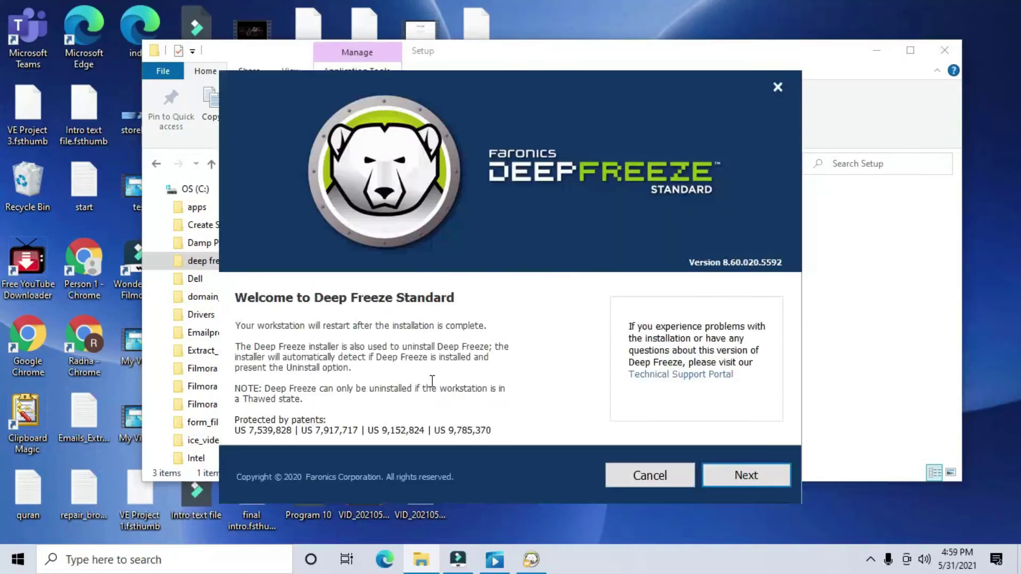
- Accept the licence, choose Use Evaluation, keep drive C: frozen, and install without a ThawSpace
left_click(732, 474)
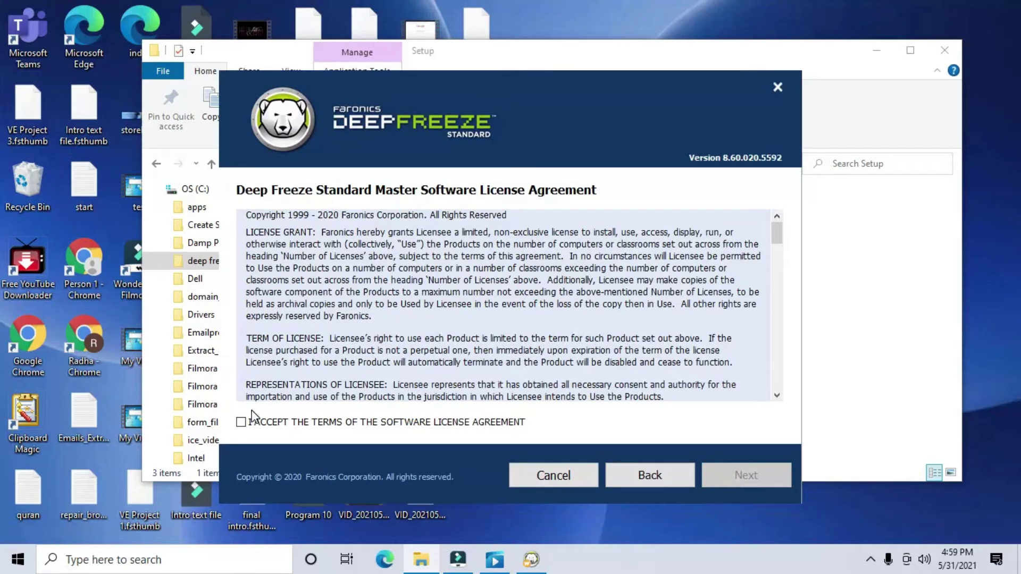
left_click(241, 423)
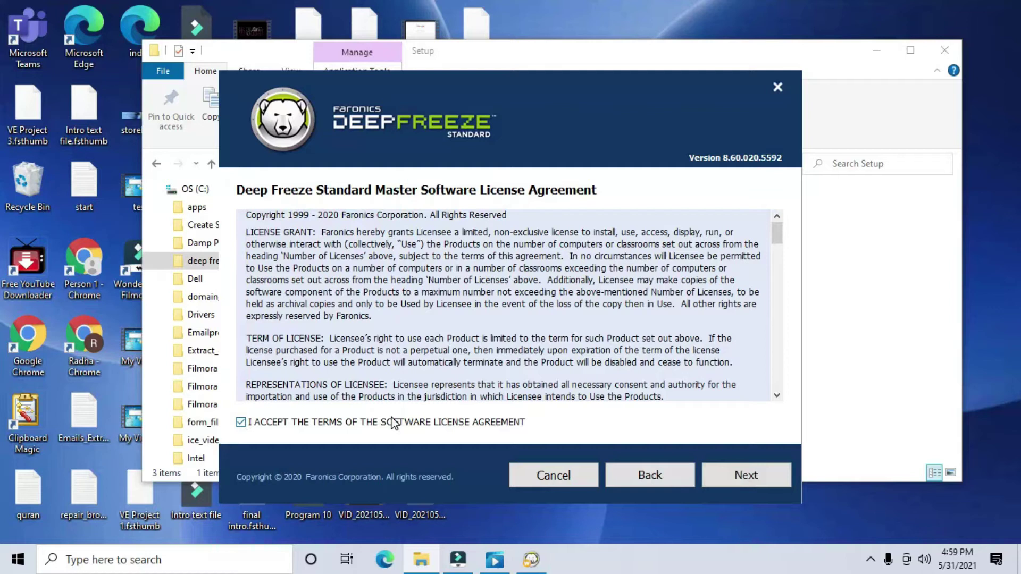
left_click(716, 474)
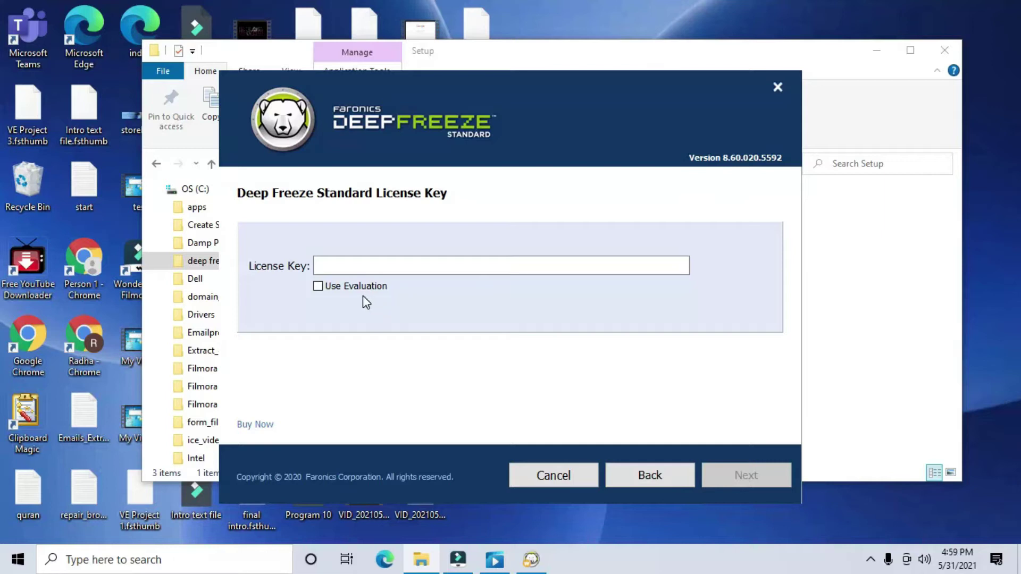
left_click(318, 286)
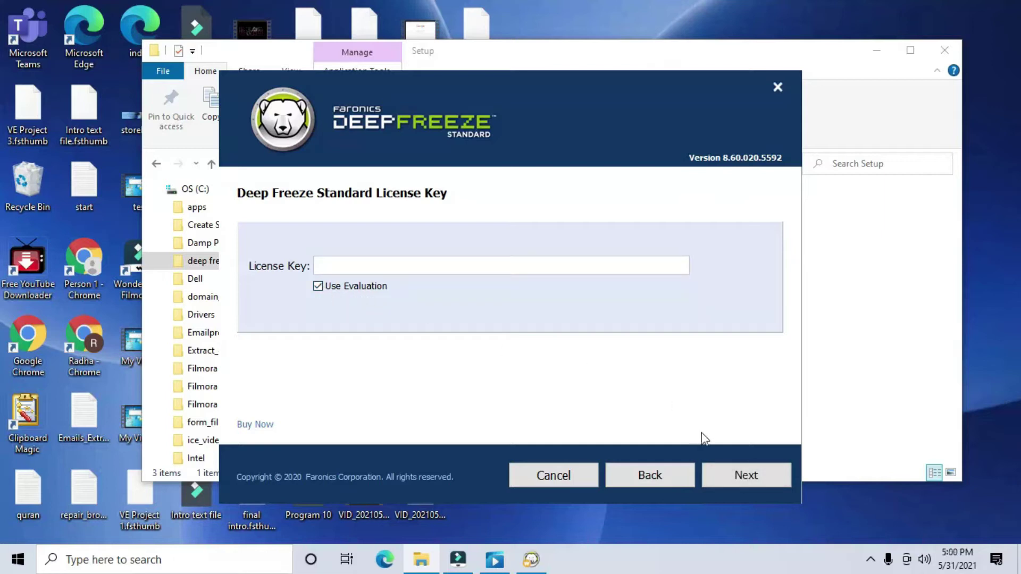
left_click(731, 476)
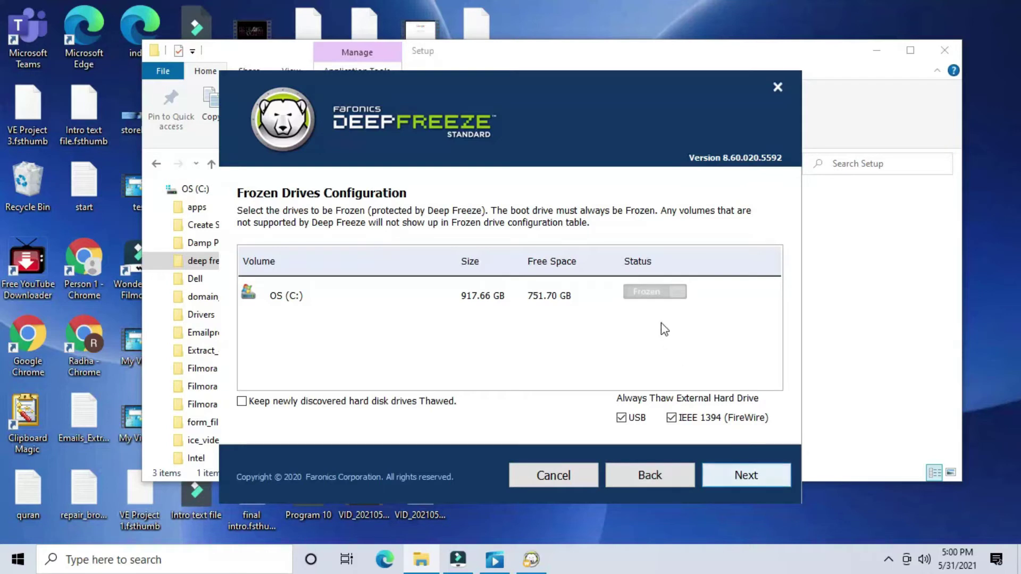
left_click(729, 476)
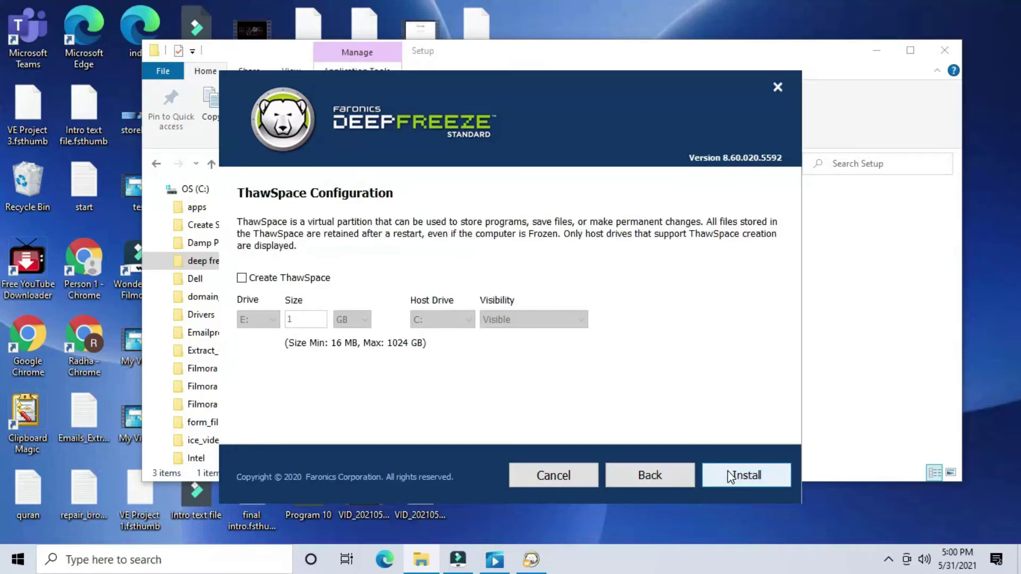
left_click(733, 475)
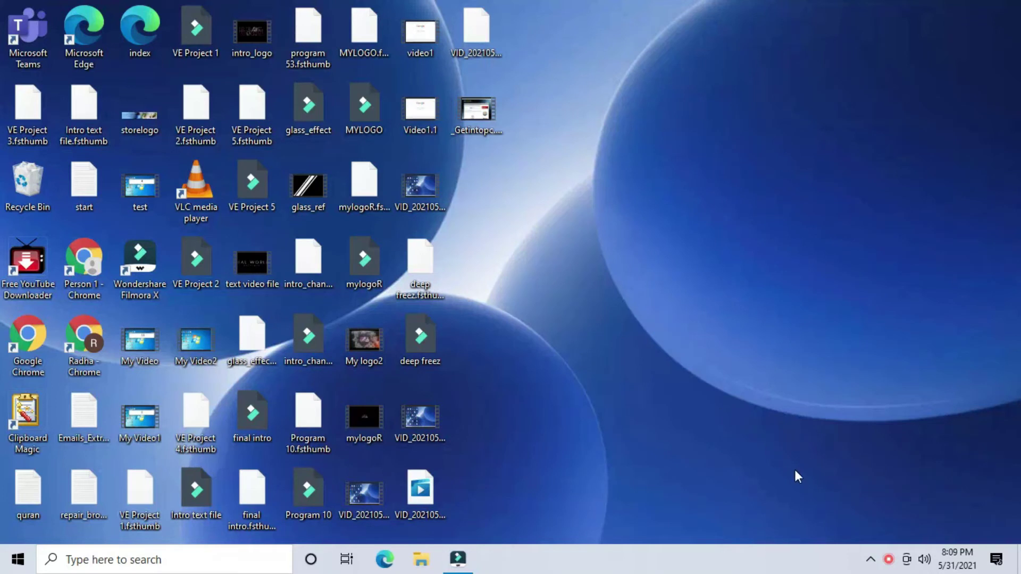
- Open Deep Freeze from its hidden tray icon and get past the password prompt
left_click(871, 561)
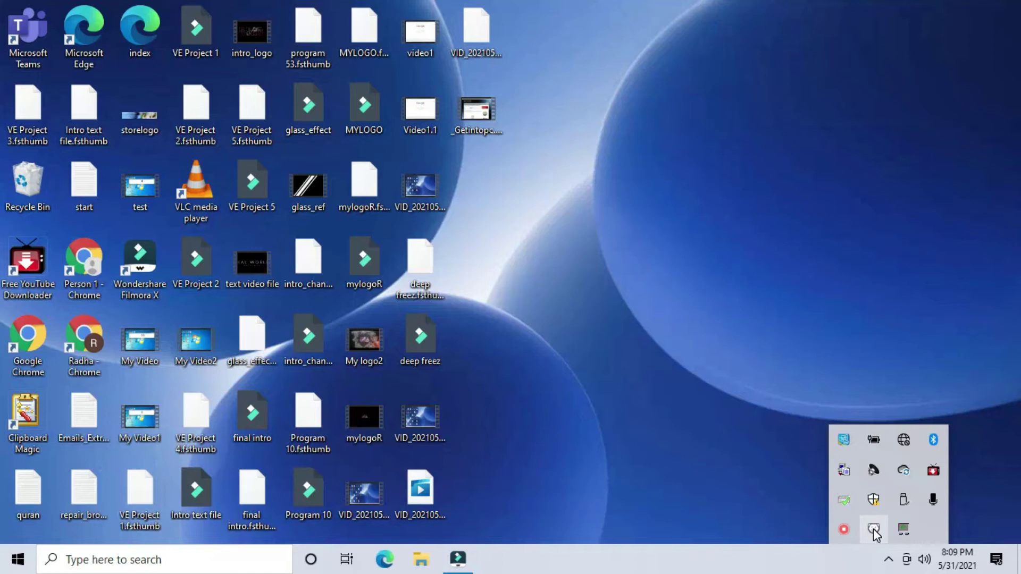
double_click(873, 529, "shift")
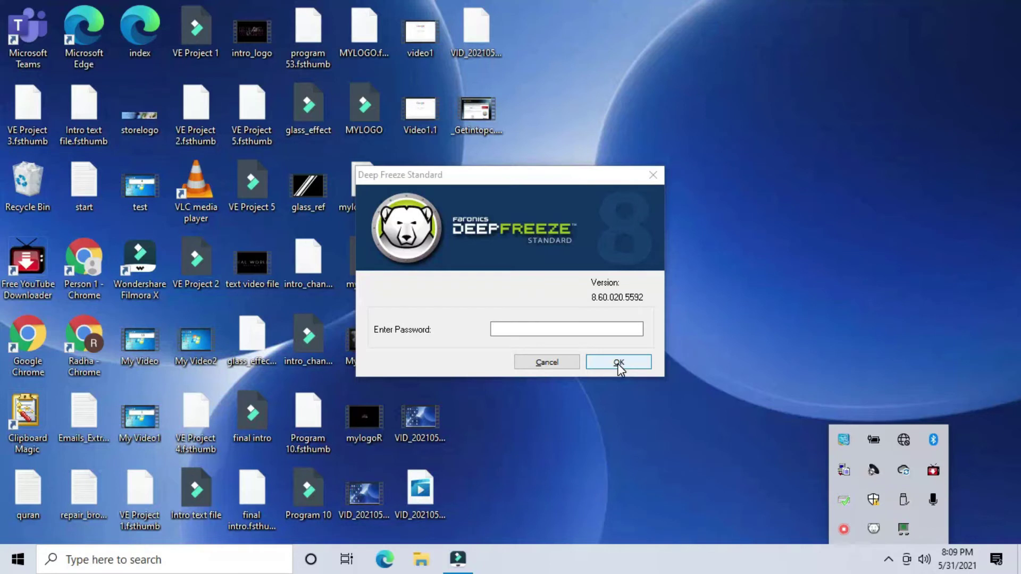
left_click(618, 363)
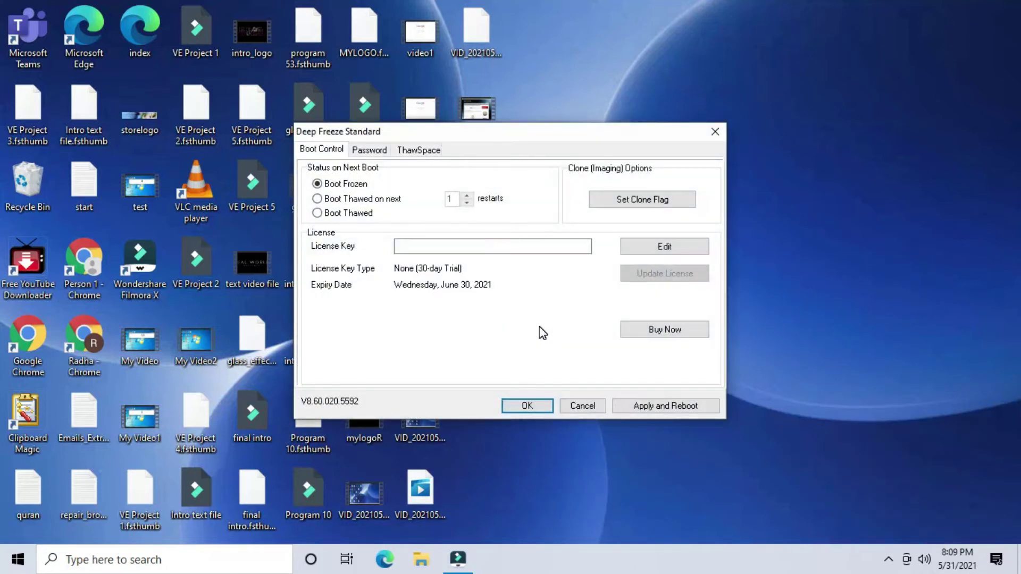
- Choose Boot Thawed, apply it, acknowledge the thawed-on-all-starts message and agree to reboot now
left_click(317, 214)
left_click(650, 407)
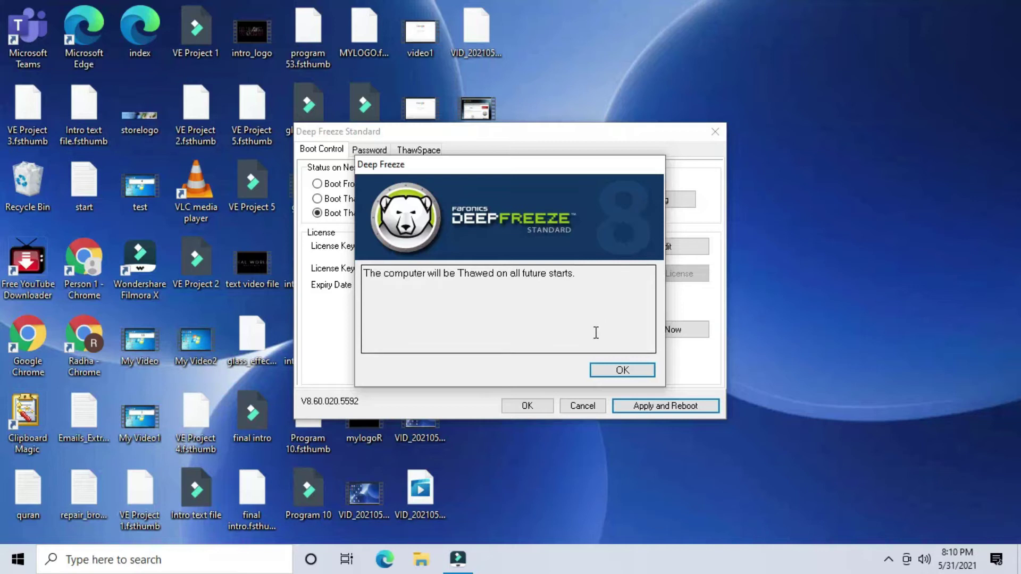
left_click(618, 371)
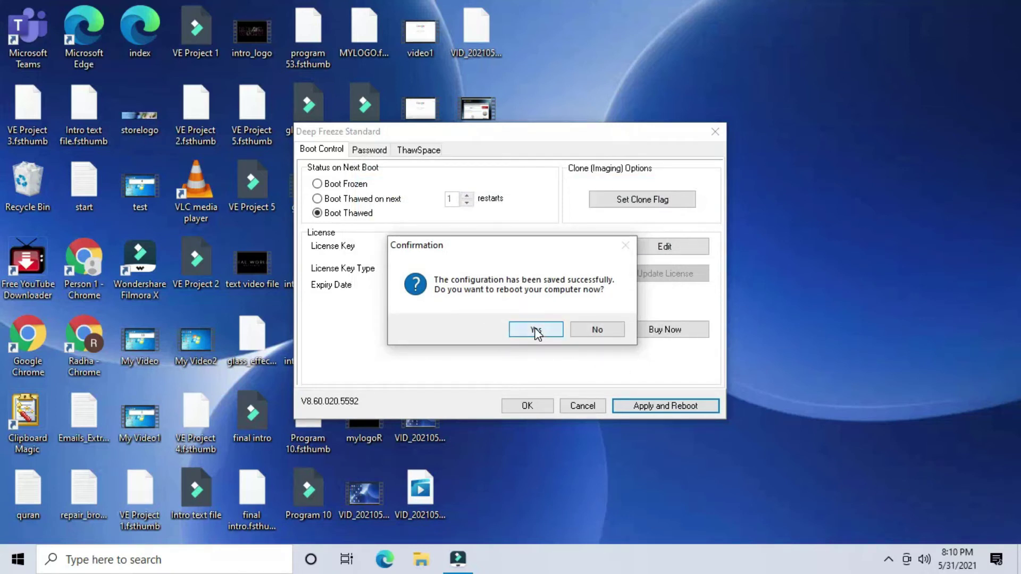
left_click(536, 330)
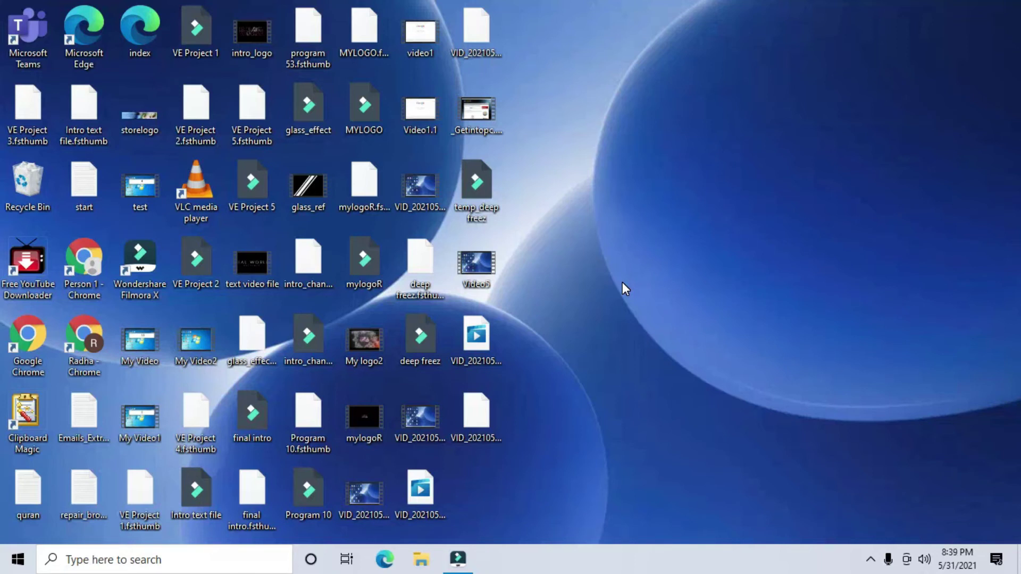
- Browse to C:\Program Files (x86)\Faronics\Deep Freeze\Install C-0 in File Explorer
left_click(420, 561)
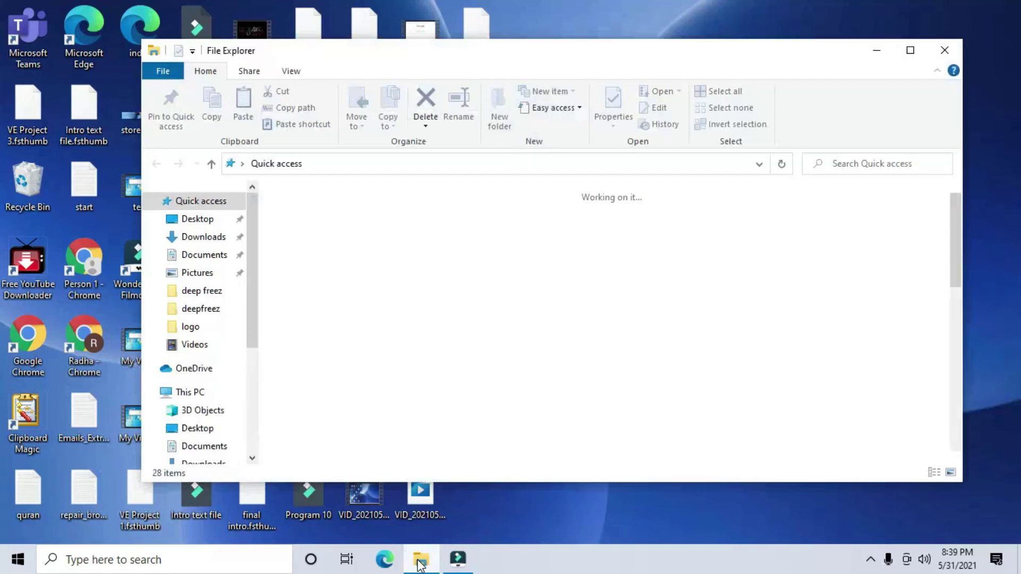
left_click(248, 439)
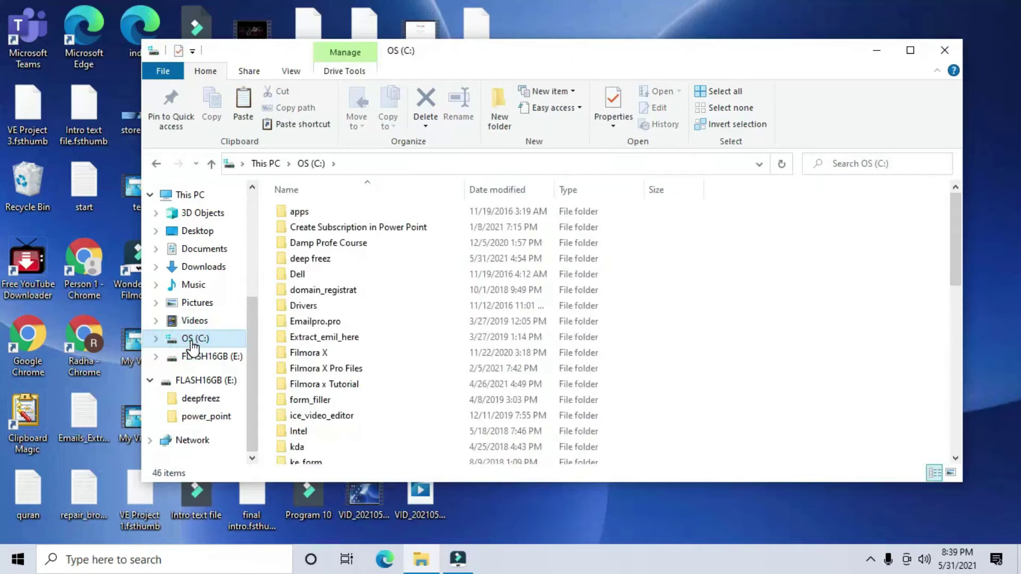
scroll(585, 372, "down", 4)
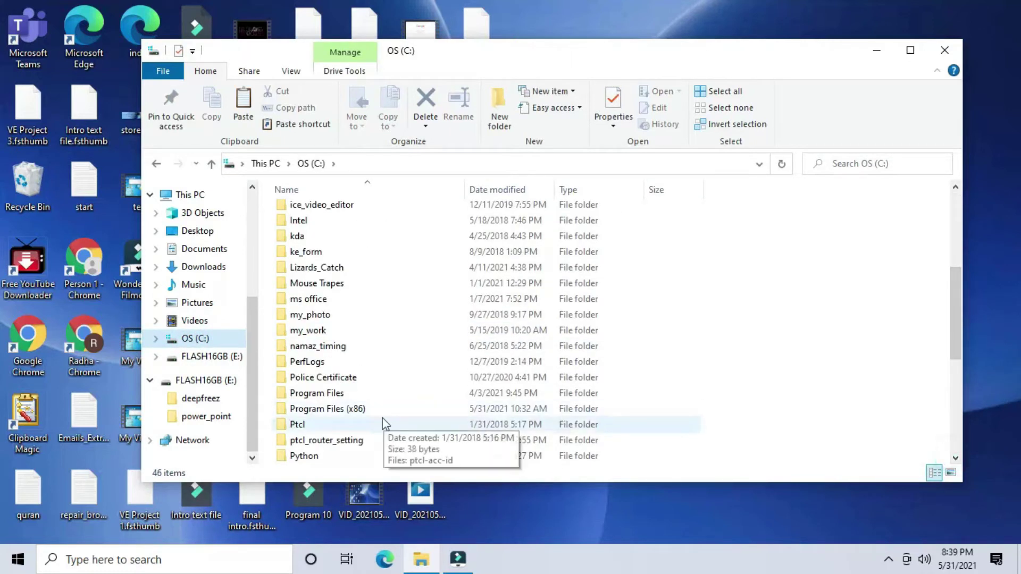
double_click(350, 411)
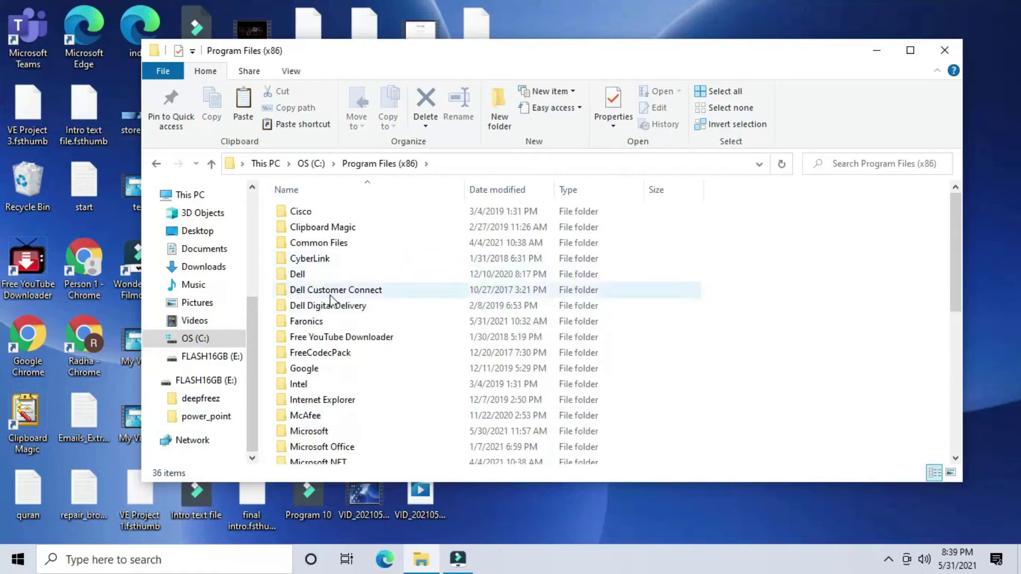
left_click(318, 322)
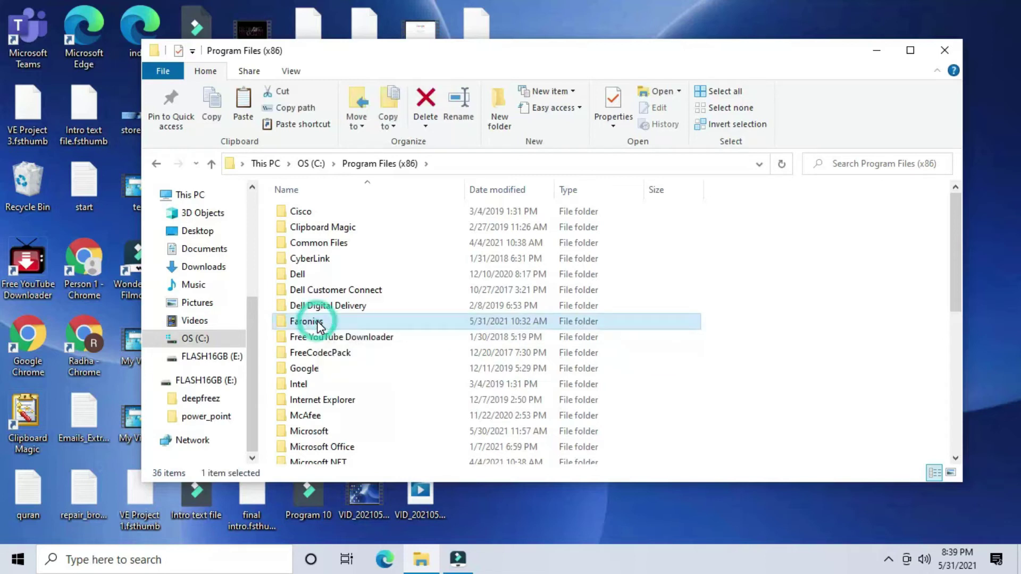
double_click(318, 322)
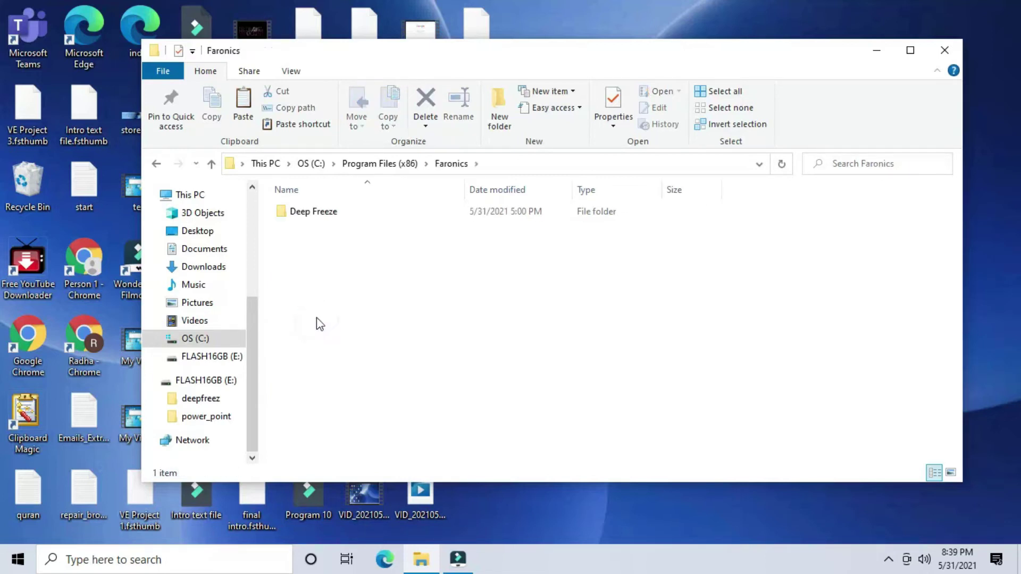
left_click(315, 218)
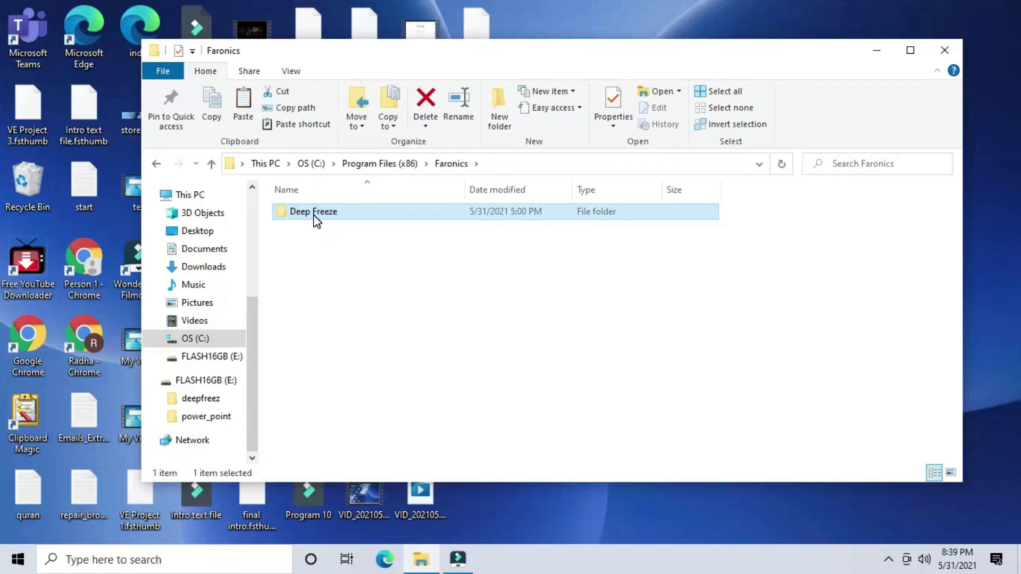
double_click(315, 213)
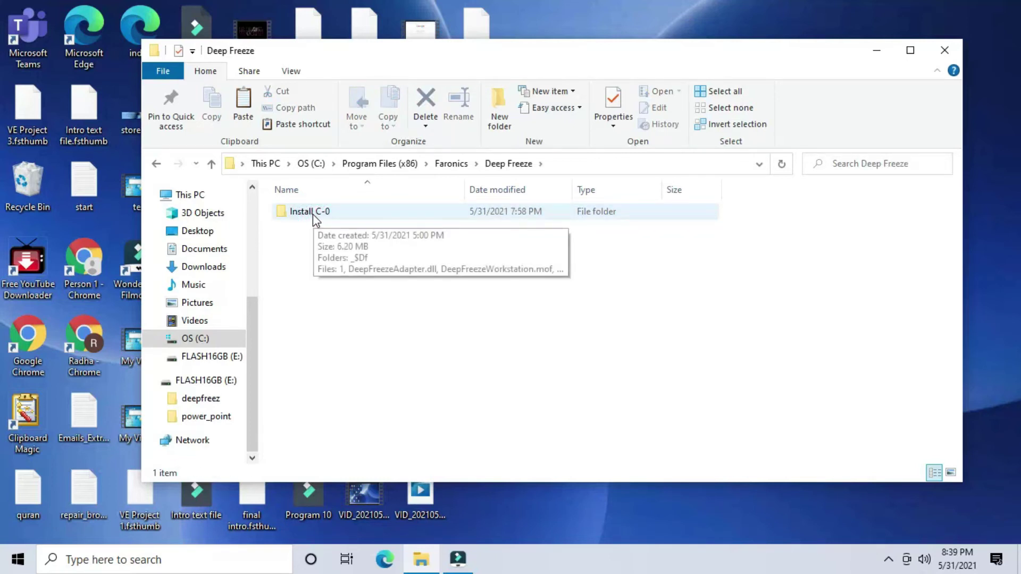
double_click(310, 213)
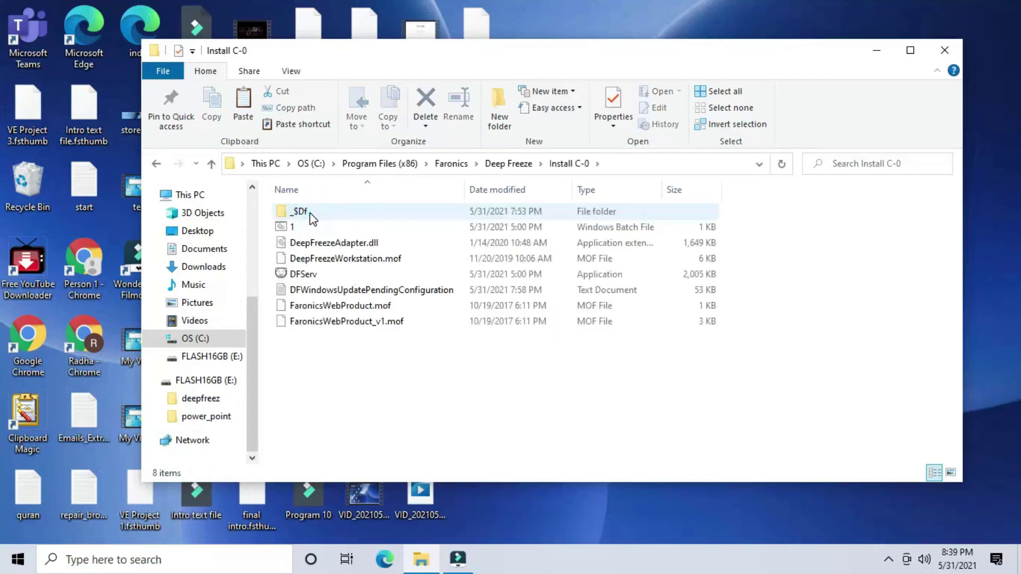
- Rename DFServ to DFServ1 and close the Install C-0 window
left_click(311, 278)
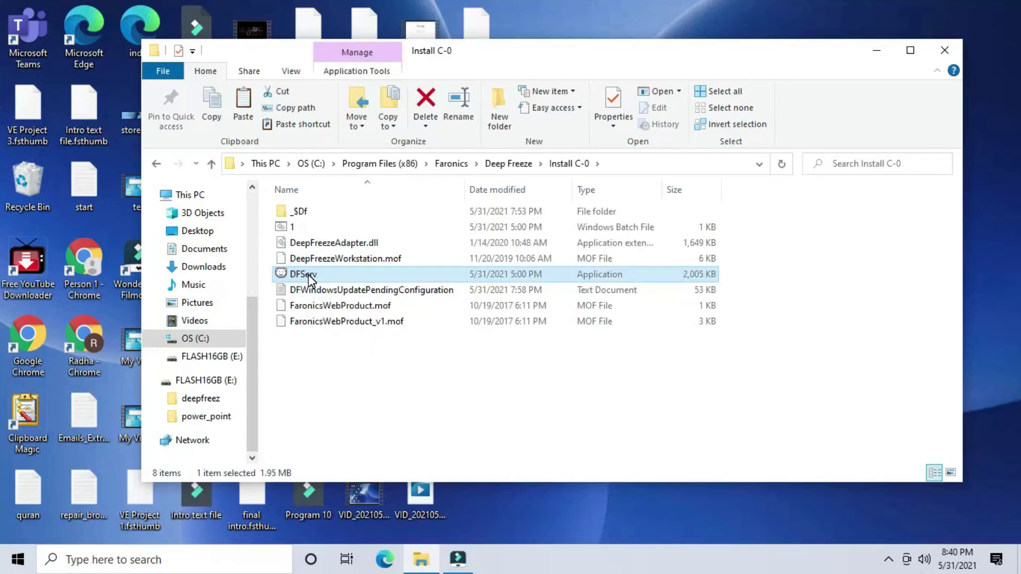
right_click(311, 278)
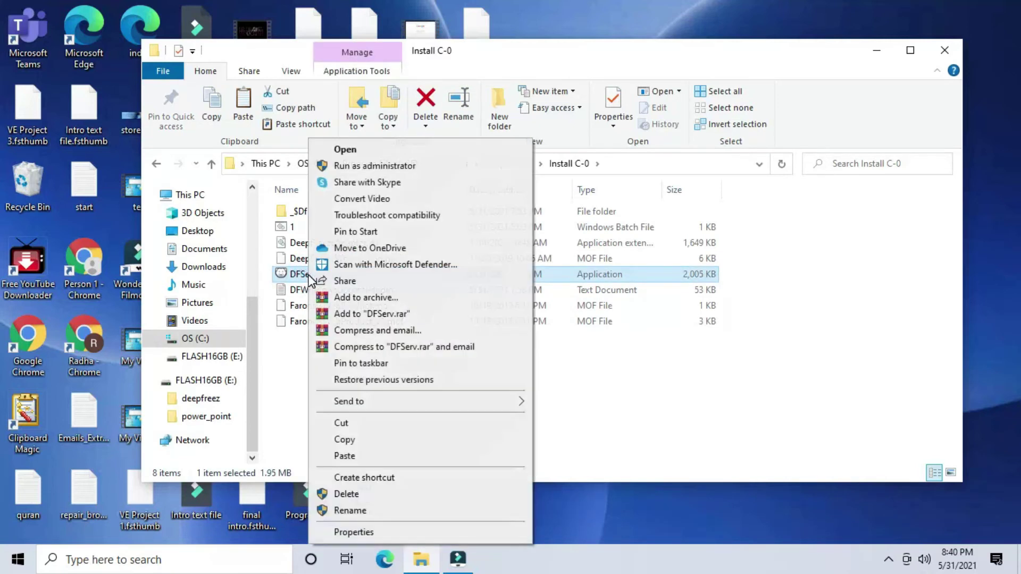
left_click(366, 512)
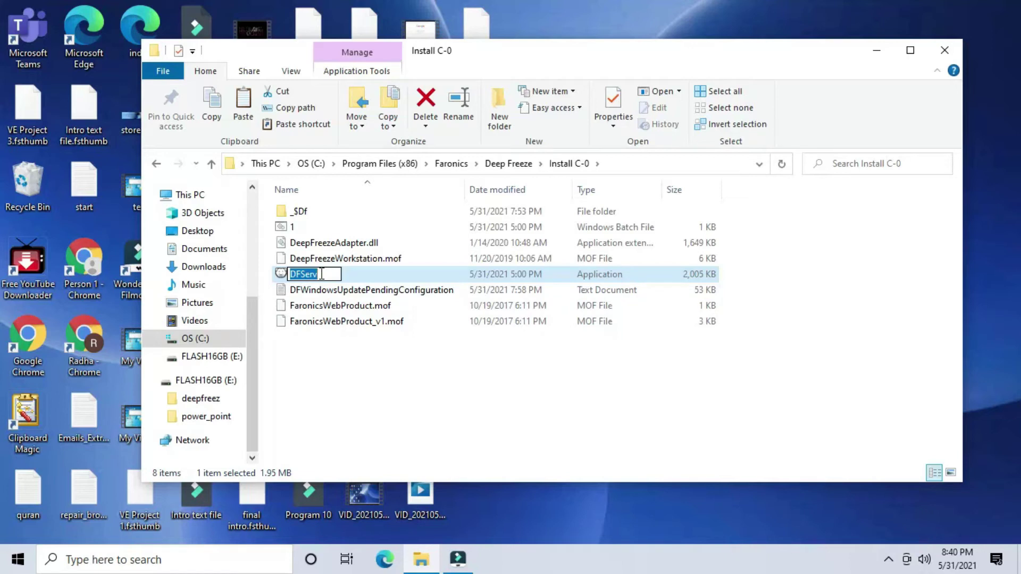
left_click(321, 274)
type("1")
key("Return")
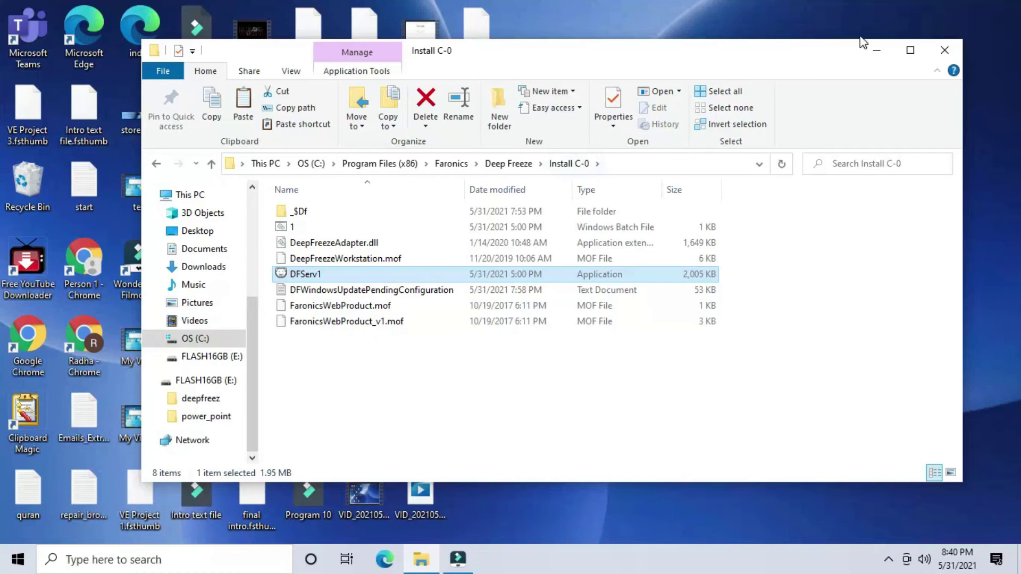
left_click(940, 51)
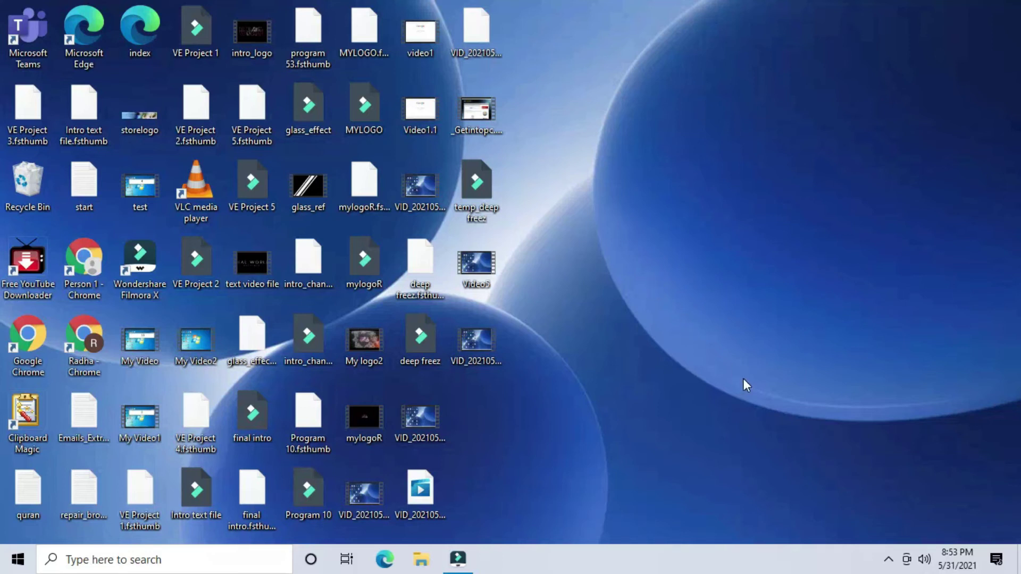
- Glance at the Wi-Fi network list, then search Windows for 'sec'
left_click(889, 559)
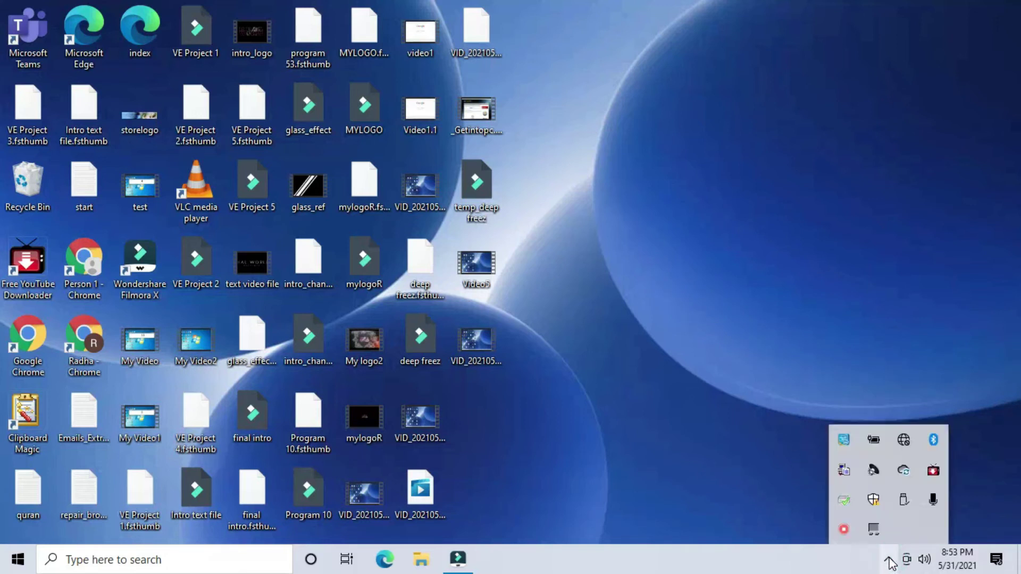
left_click(903, 438)
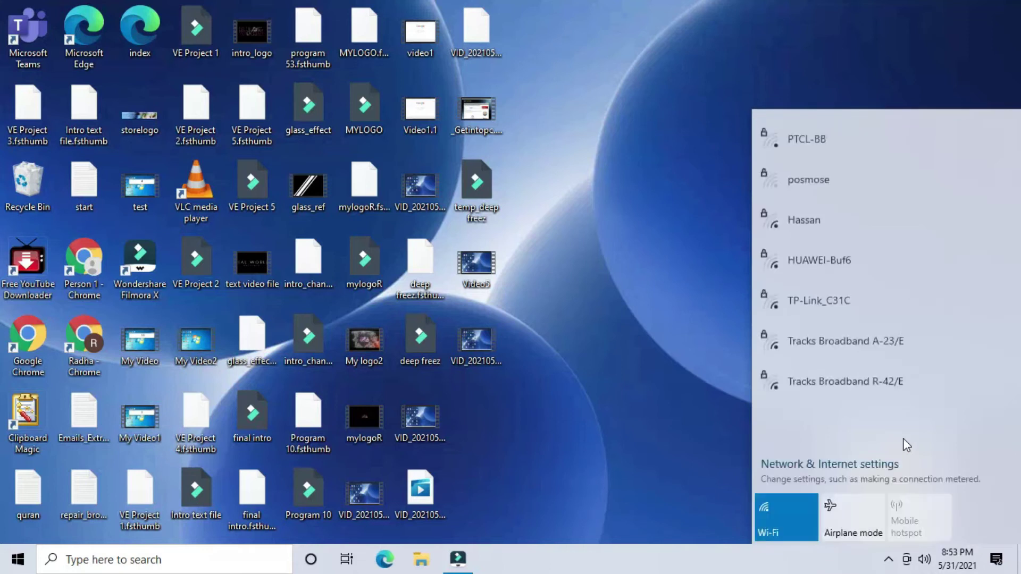
left_click(647, 305)
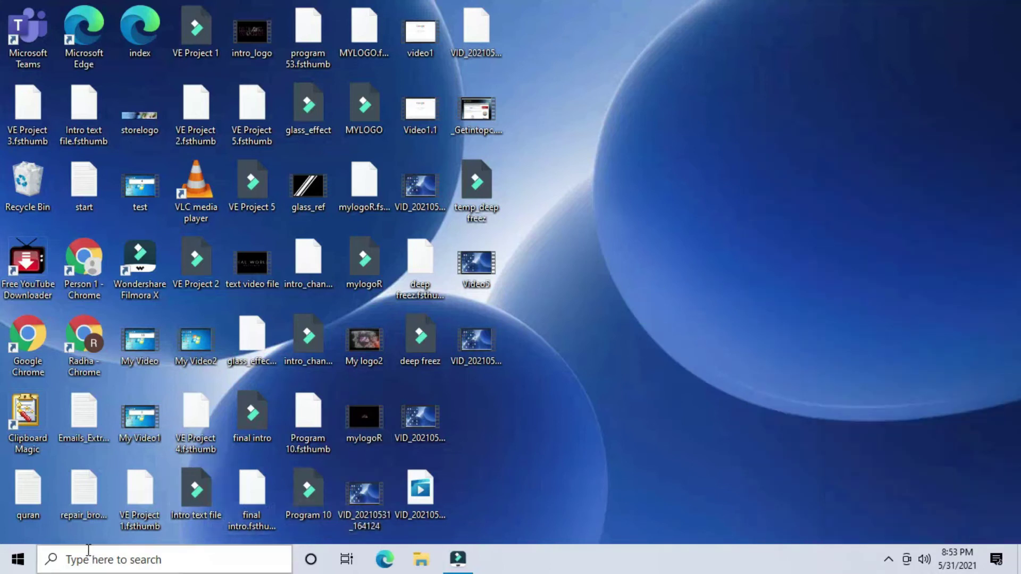
left_click(75, 558)
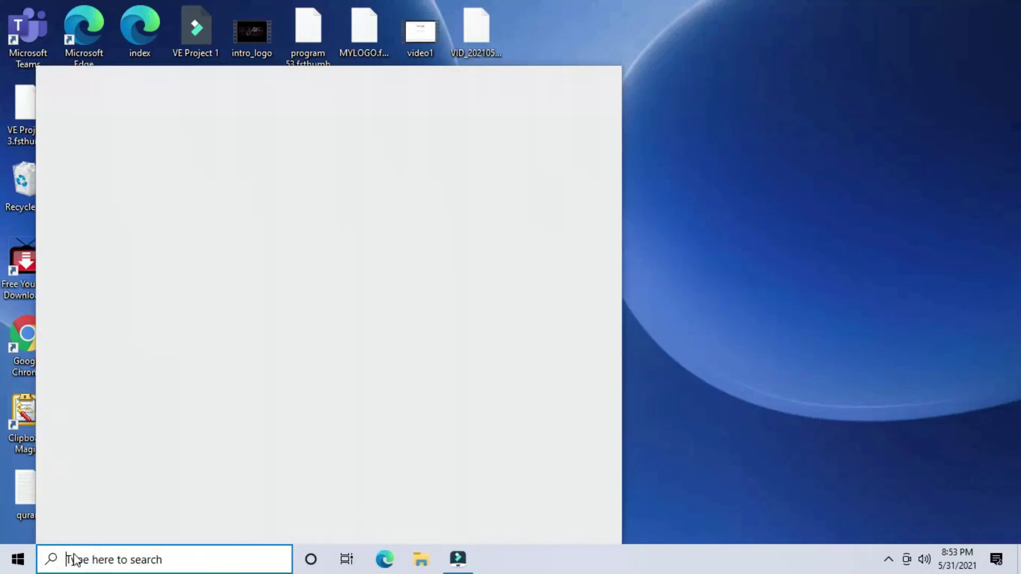
type("sec")
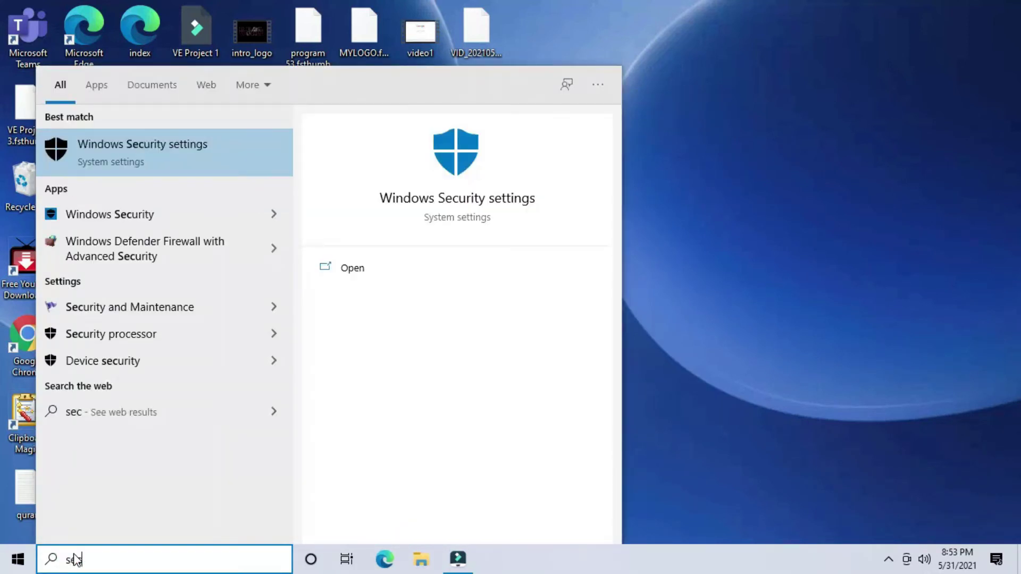
- Turn off Real-time protection in Windows Security's Virus & threat protection settings
left_click(104, 147)
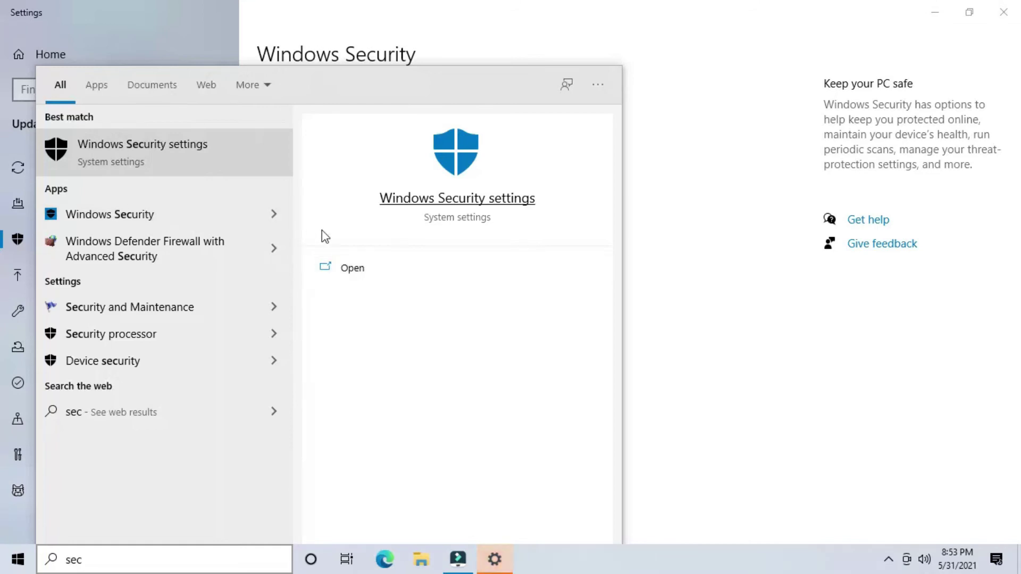
left_click(701, 336)
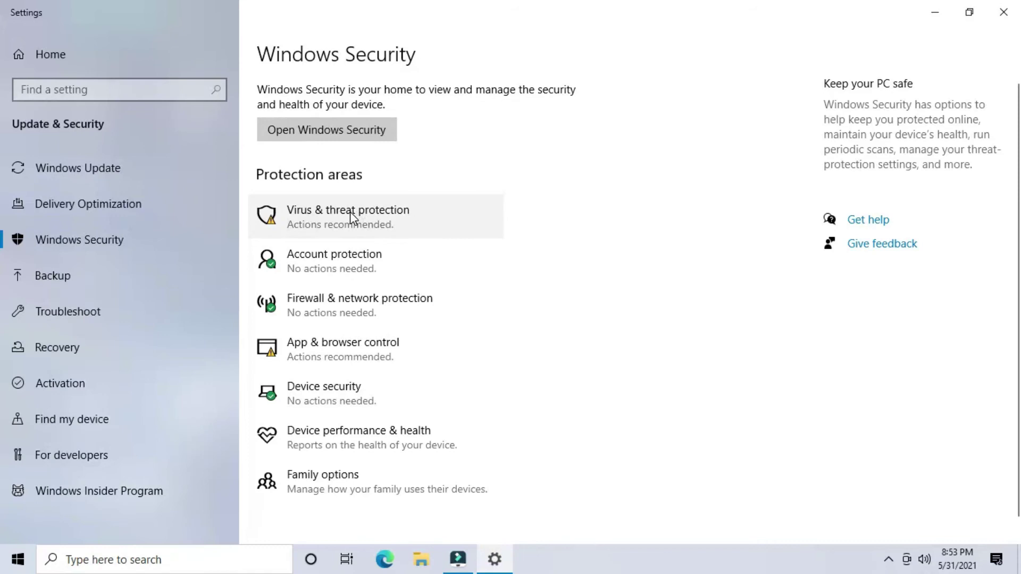
left_click(346, 216)
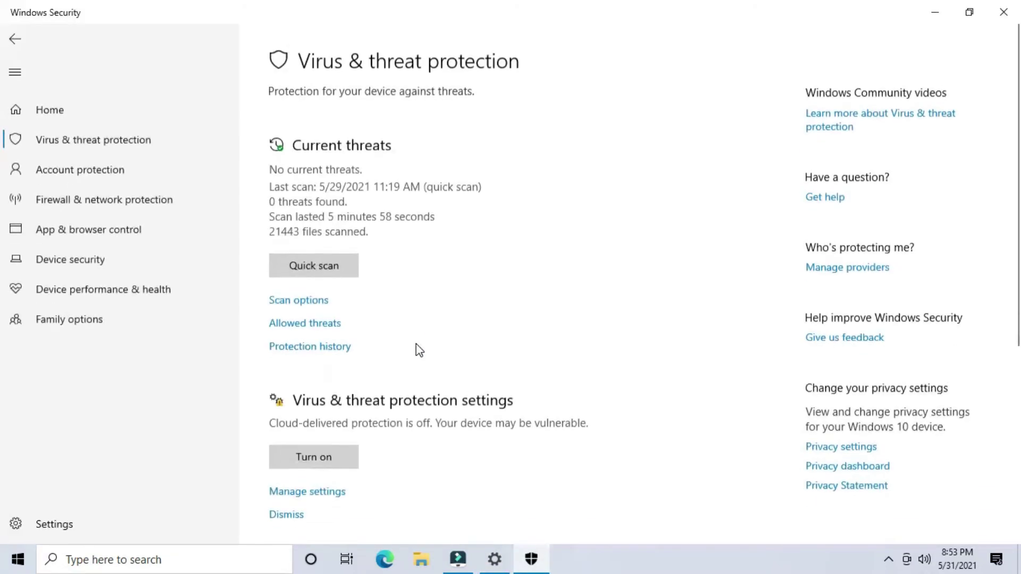
left_click(321, 486)
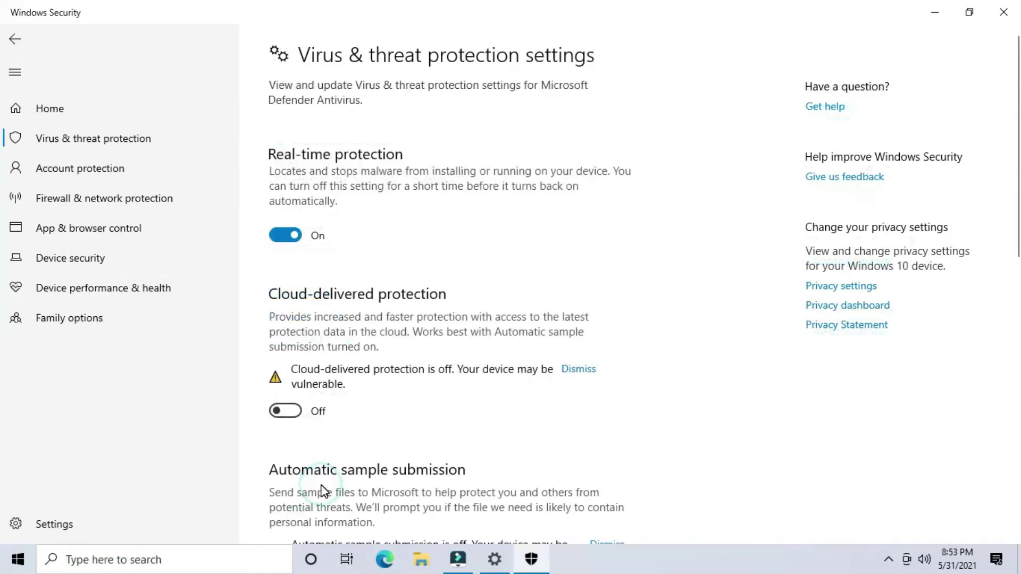
left_click(282, 237)
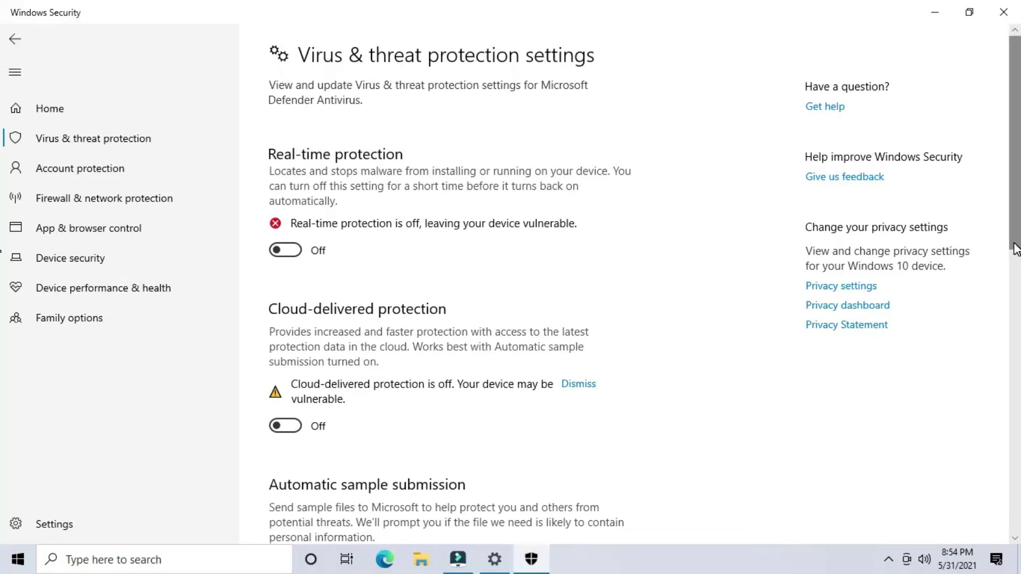
- Close the Windows Security app and the Settings window
left_click_drag(1016, 249, 1015, 320)
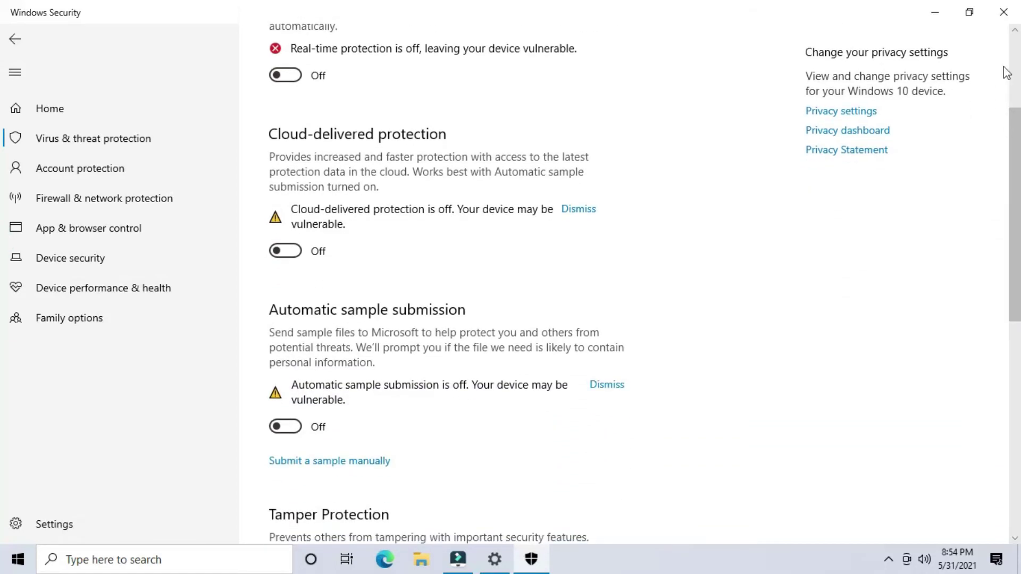
left_click(1004, 16)
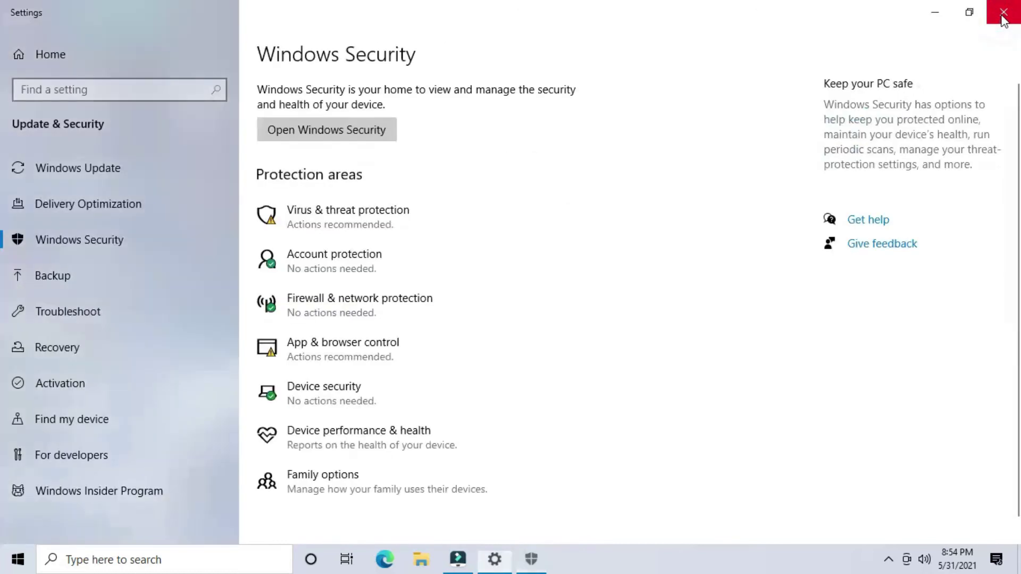
left_click(1005, 19)
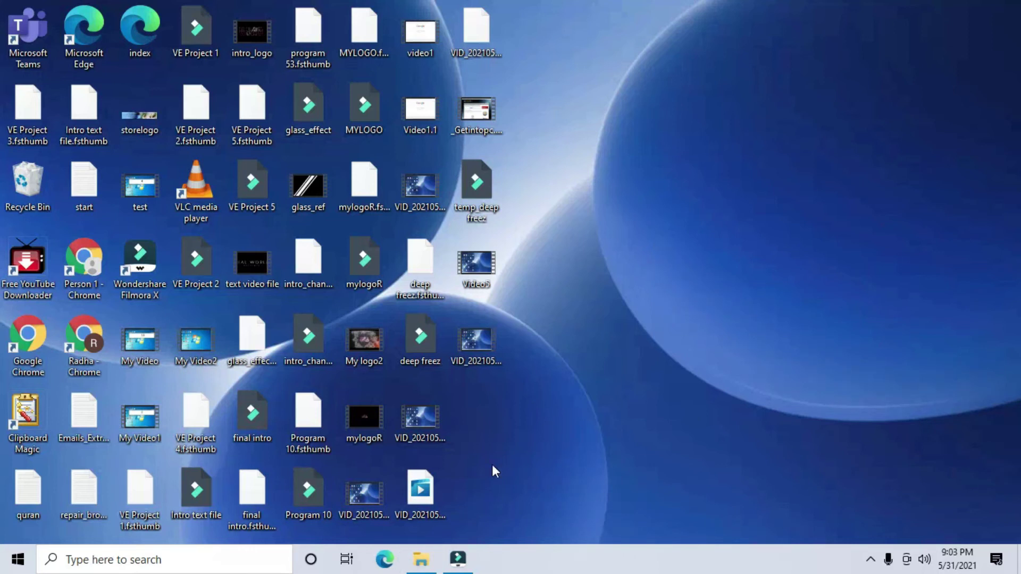
- Open C:\deep freez and check the Deep Freeze archive's menu without extracting
left_click(420, 562)
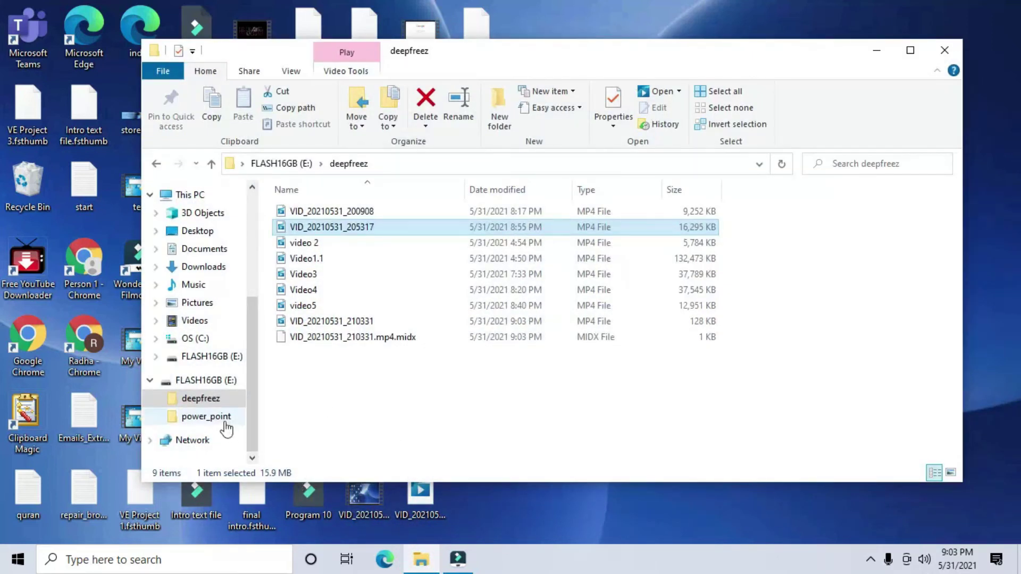
left_click(186, 338)
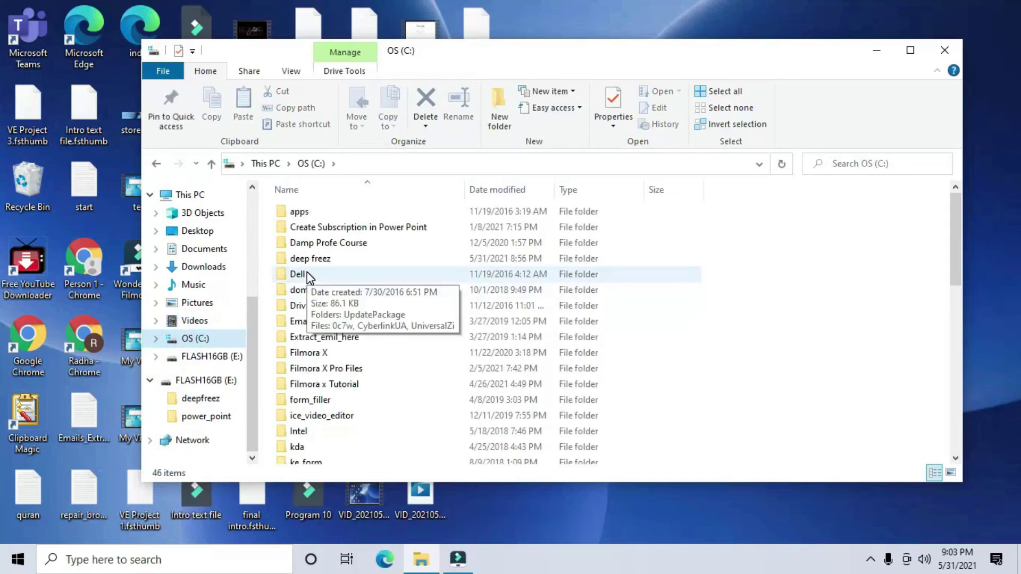
double_click(314, 259)
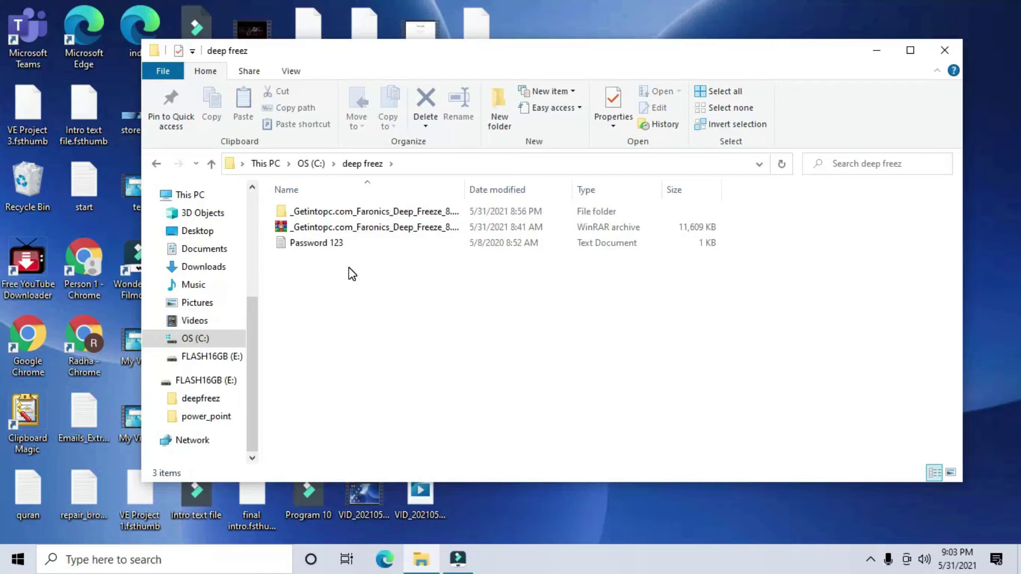
left_click(360, 232)
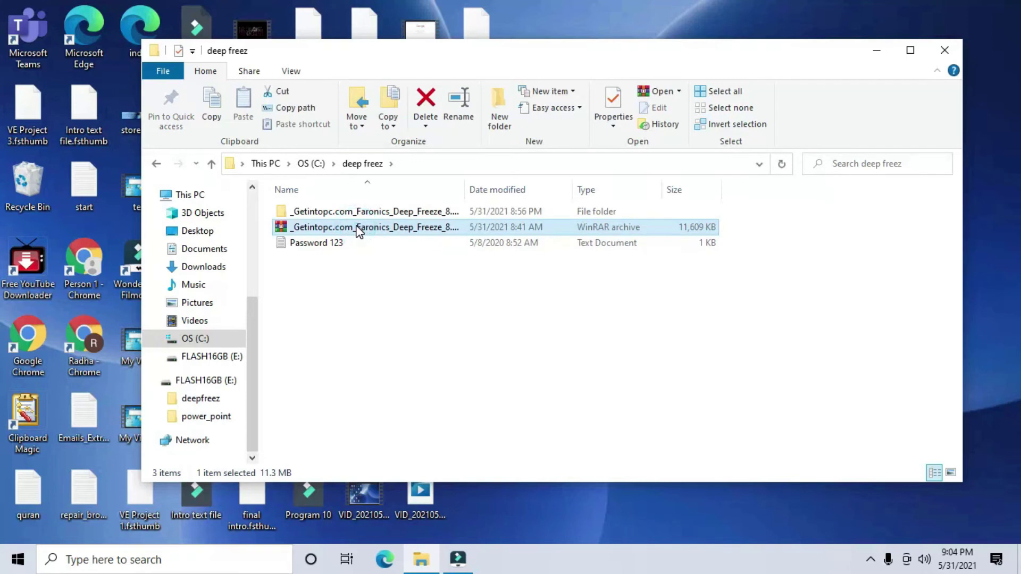
right_click(359, 232)
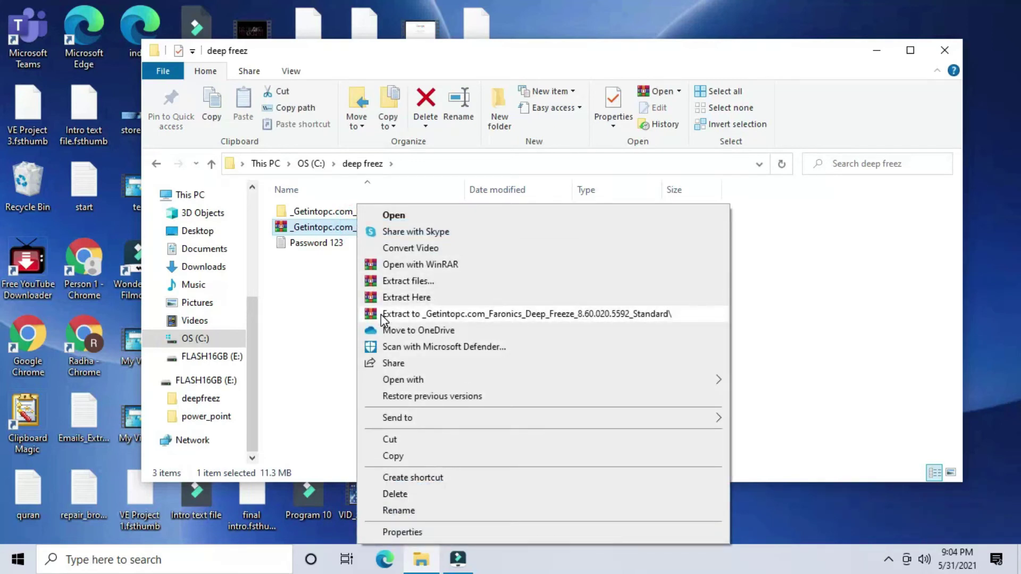
left_click(298, 283)
- Open the extracted Getintopc folder, then Faronics_Deep_Freeze and Crack, and select Patch
double_click(327, 213)
double_click(326, 213)
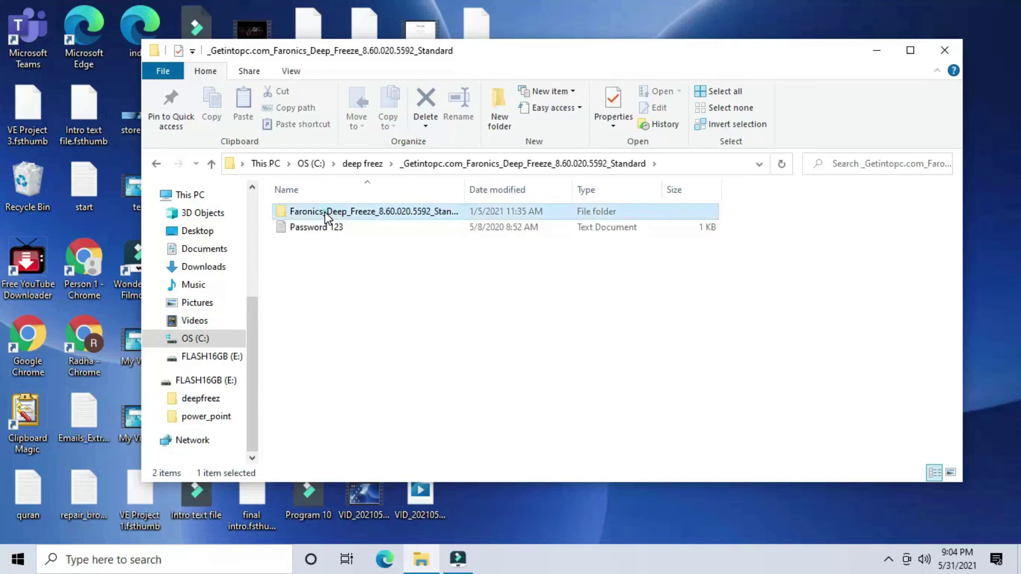
double_click(317, 211)
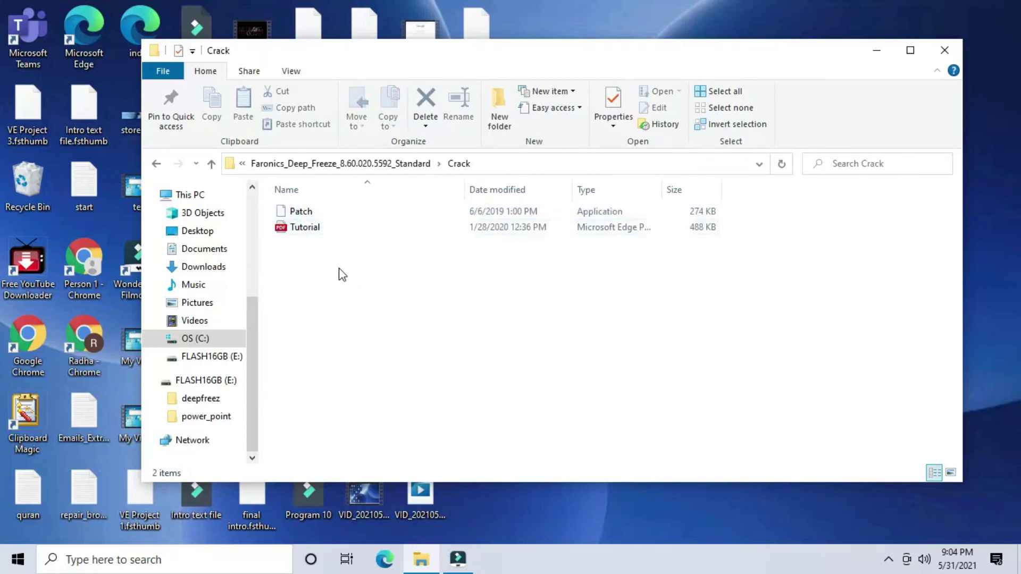
left_click(314, 212)
- Patch Deep Freeze Standard until patching is done, close the patcher, and open Program Files (x86)
double_click(314, 213)
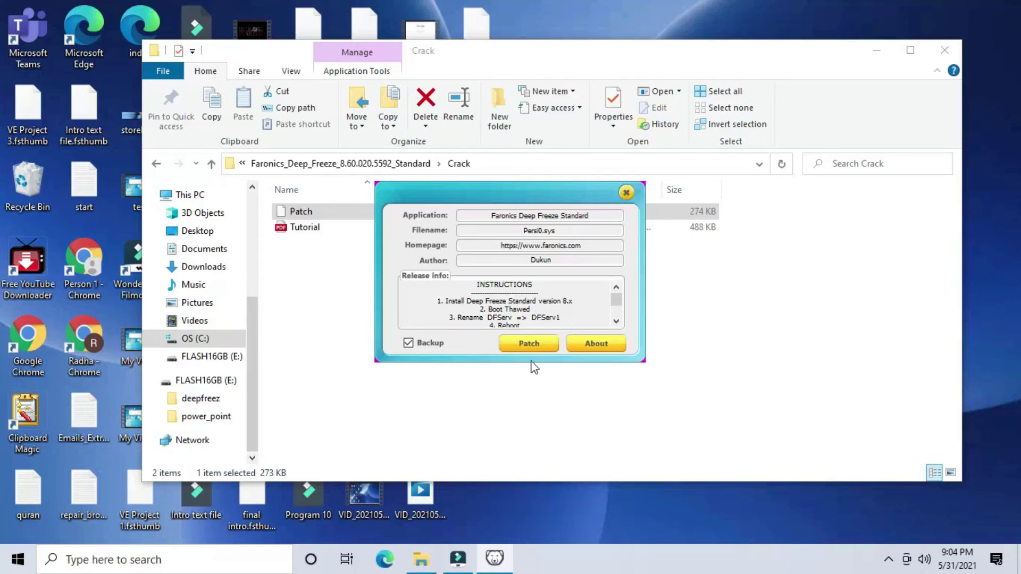
left_click(530, 345)
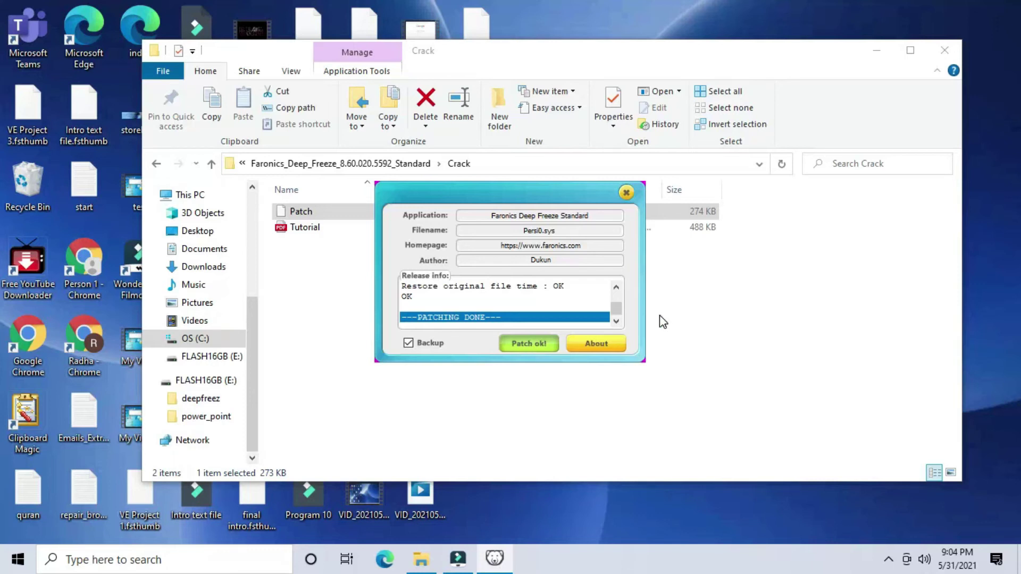
left_click(627, 193)
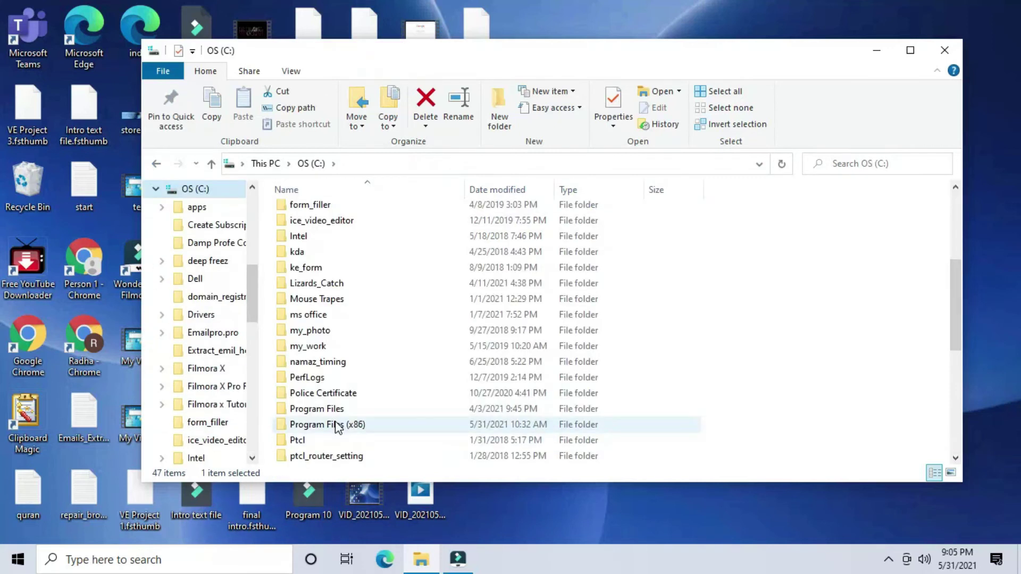
double_click(336, 424)
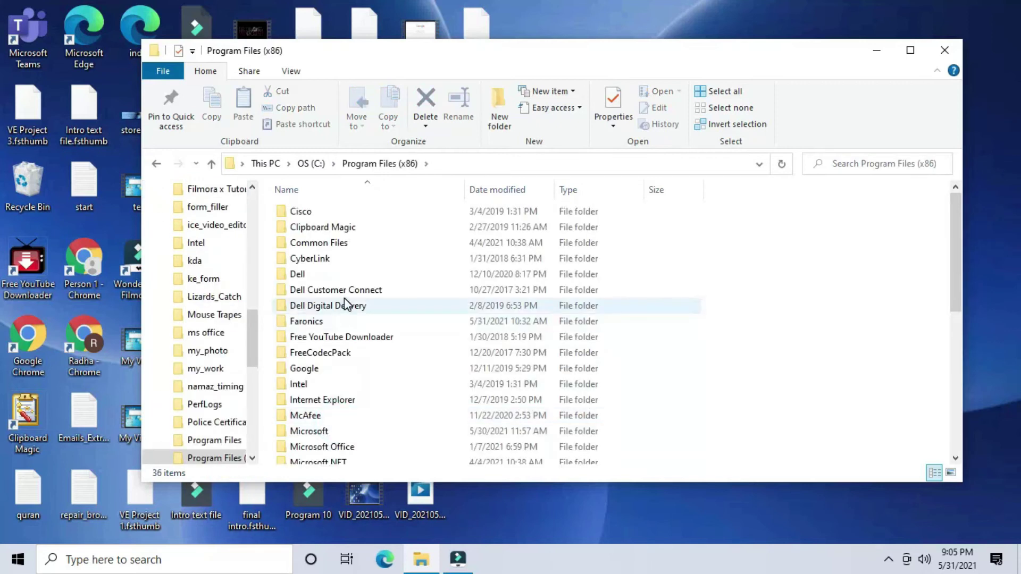
- Go into Faronics > Deep Freeze > Install C-0
double_click(317, 325)
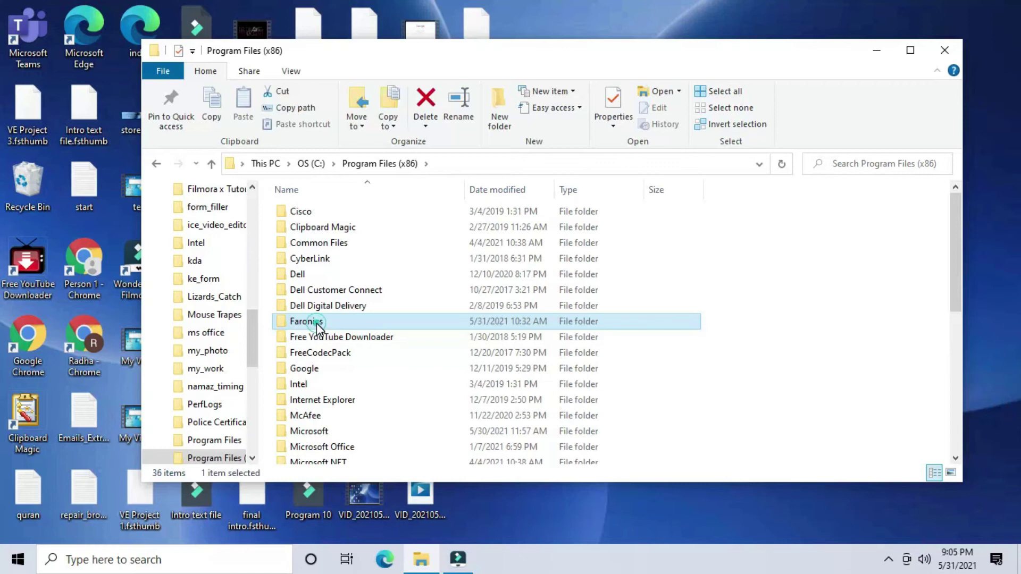
double_click(319, 213)
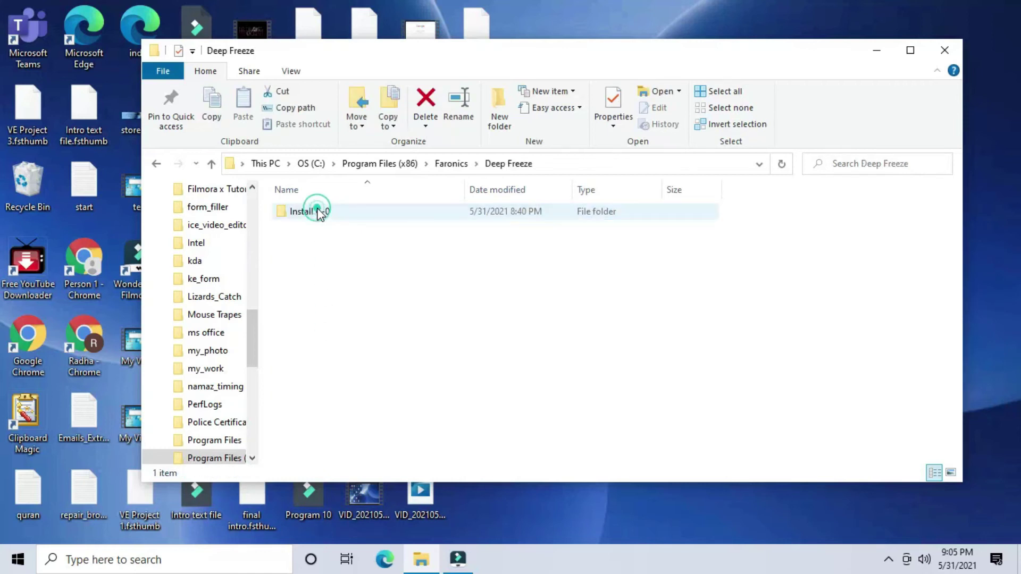
left_click(319, 212)
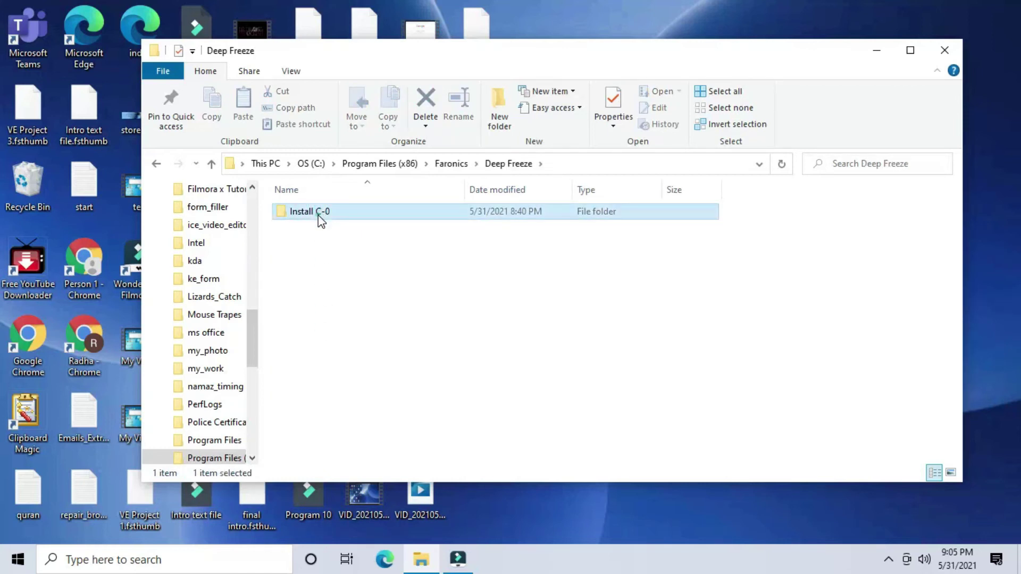
left_click(319, 212)
double_click(319, 212)
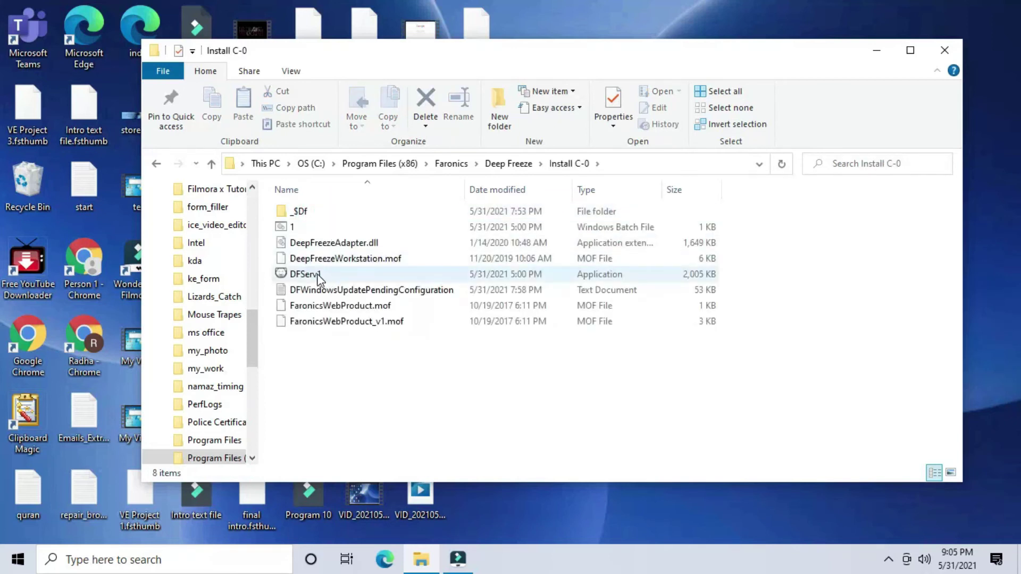
- Rename DFServ1 back to DFServ by deleting the trailing 1
mouse_move(319, 279)
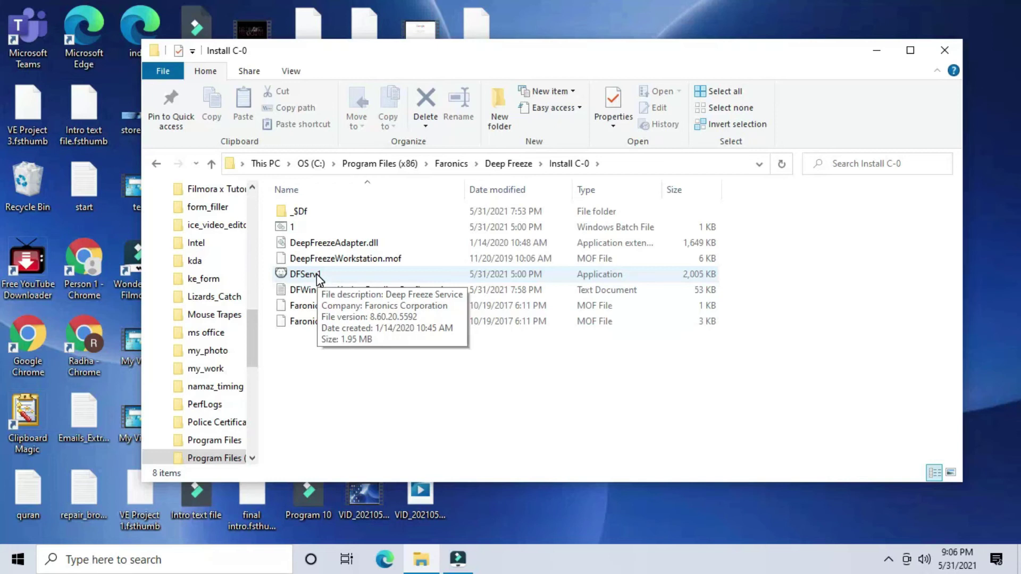
left_click(319, 279)
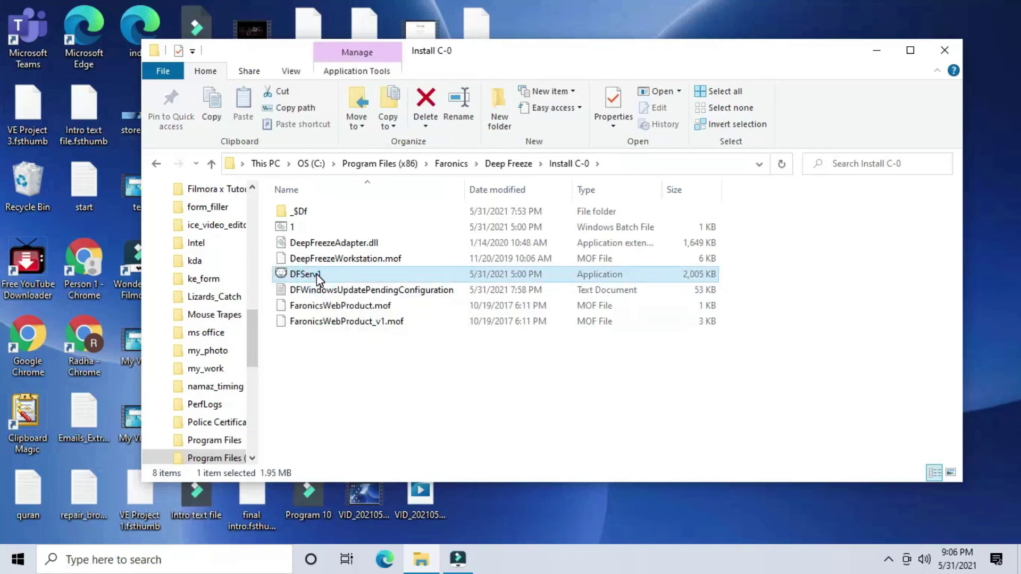
right_click(318, 277)
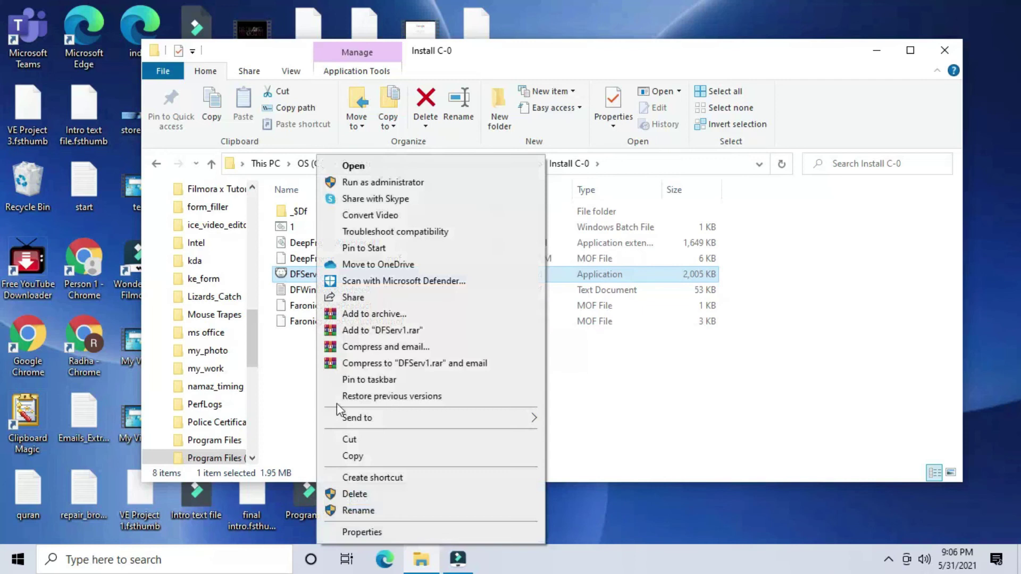
left_click(344, 510)
left_click(326, 274)
key("BackSpace")
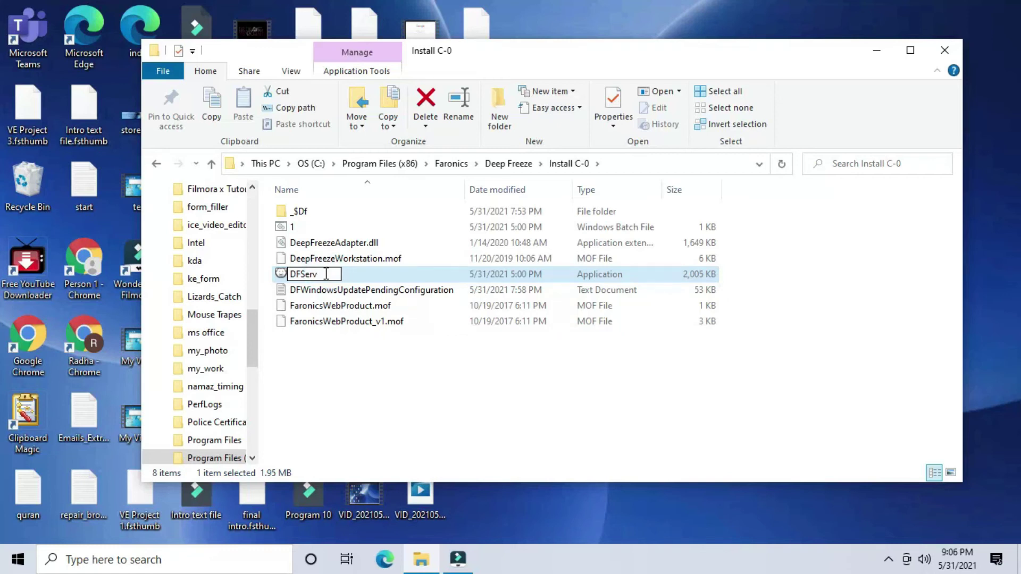
key("Return")
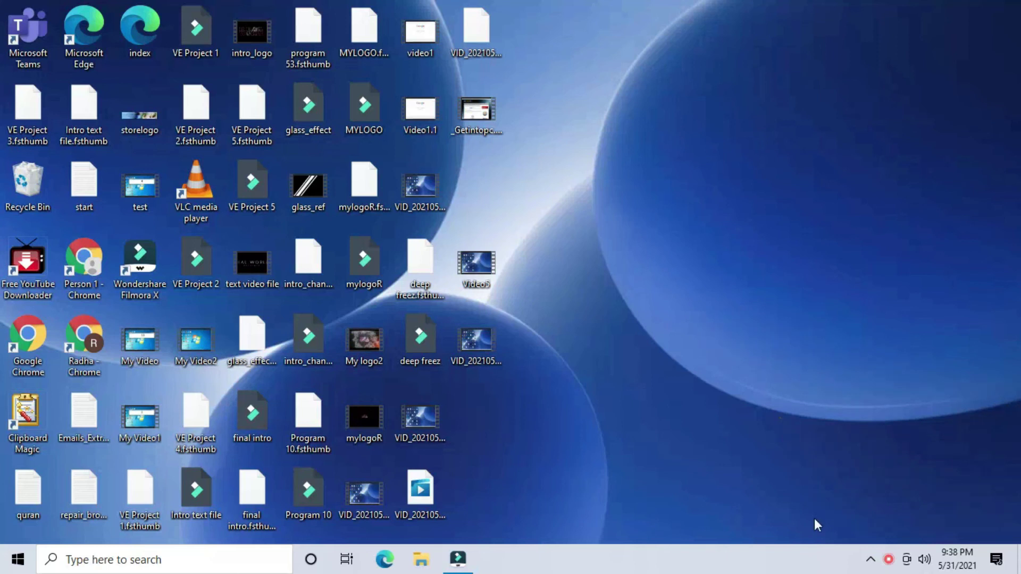
- Open Deep Freeze from its hidden tray icon and confirm the password prompt
left_click(871, 560)
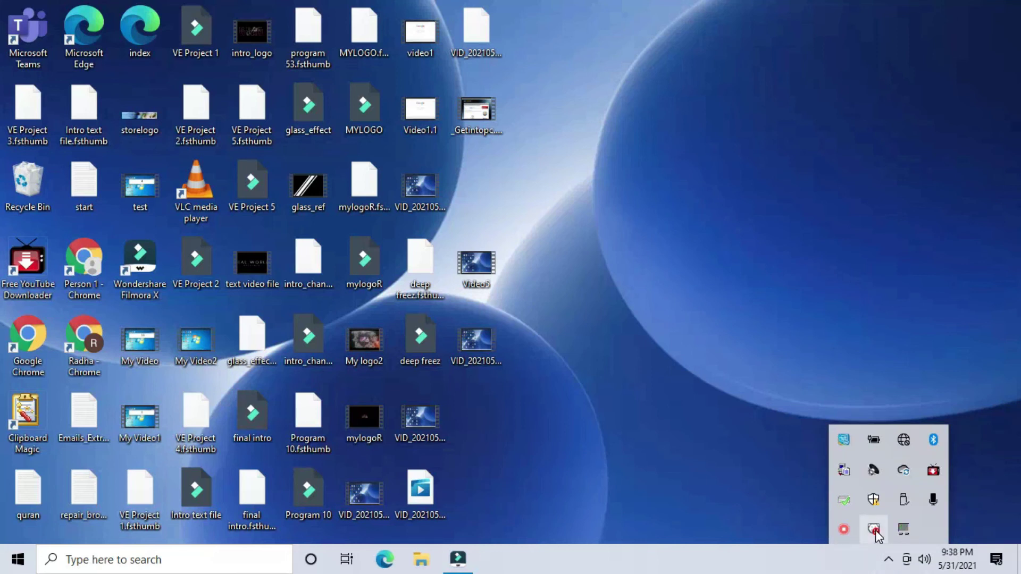
double_click(874, 530, "shift")
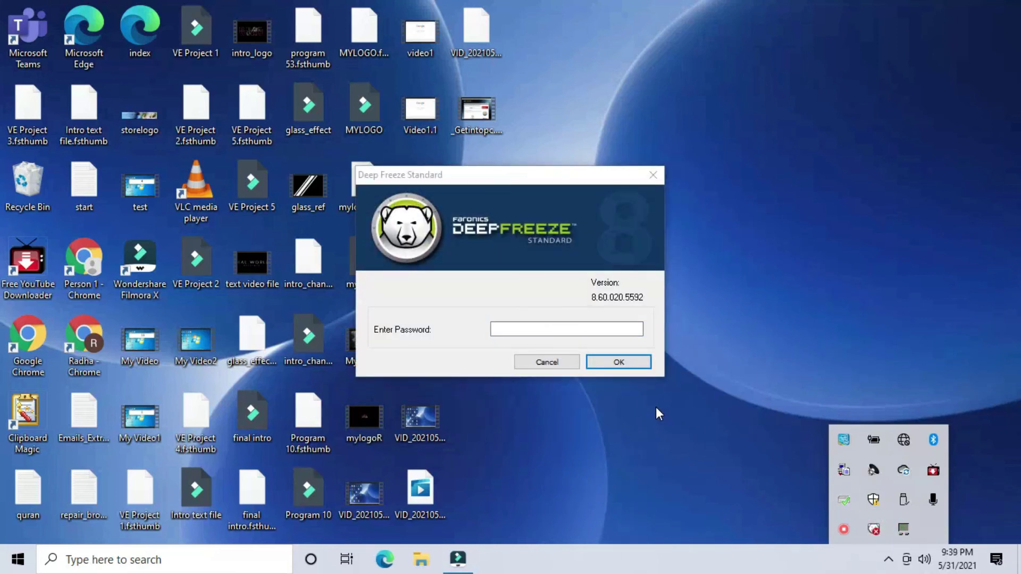
left_click(619, 362)
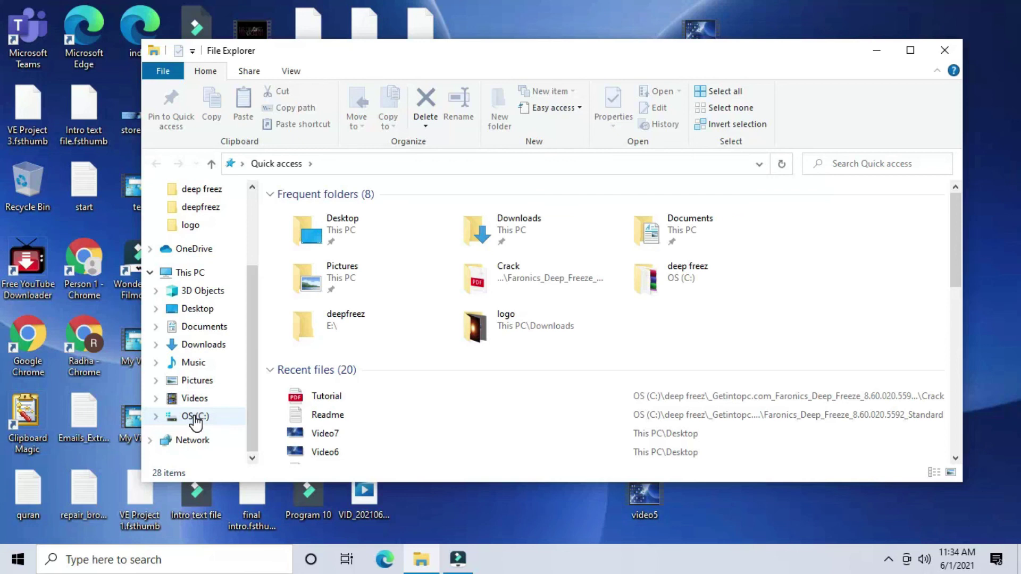
- Browse C:\deep freez > _Getintopc > Faronics_Deep_Freeze > Setup and launch DFStd
left_click(195, 417)
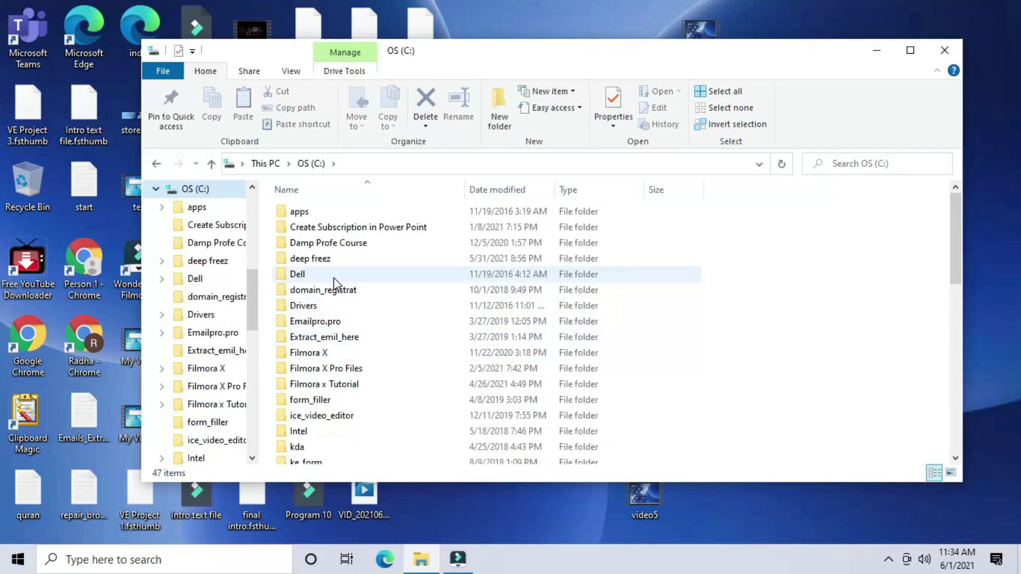
mouse_move(334, 277)
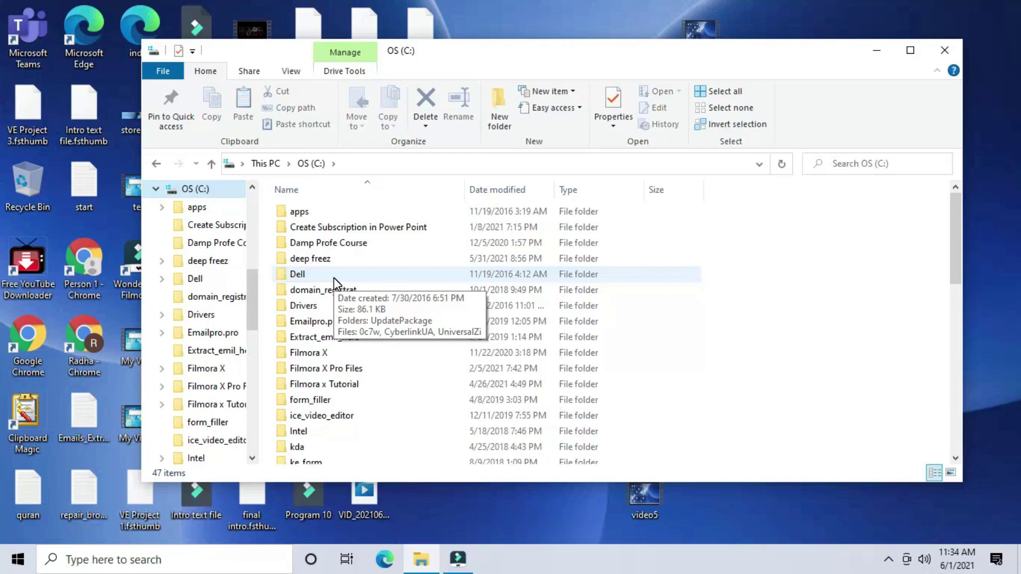
double_click(328, 259)
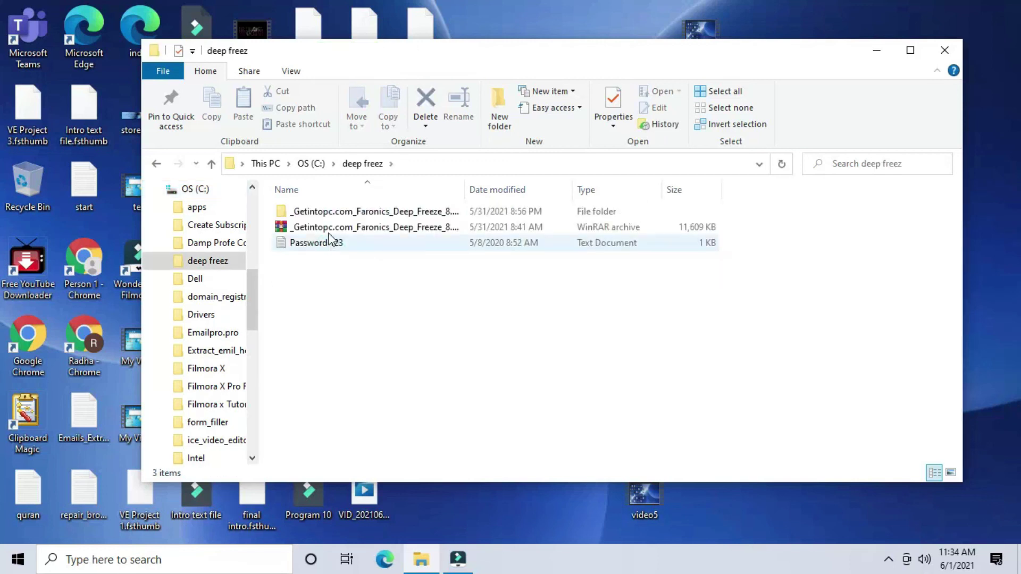
double_click(317, 212)
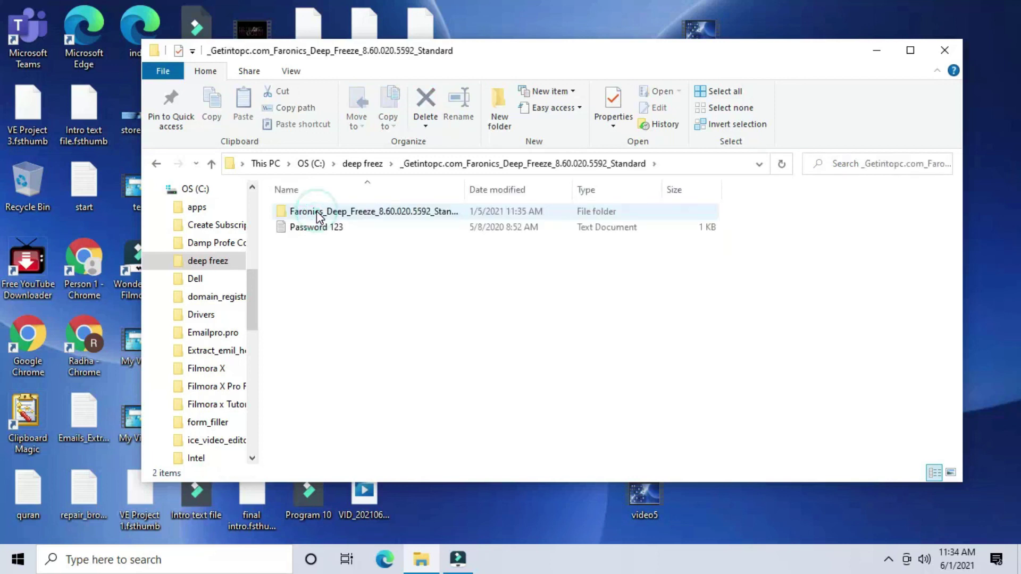
double_click(317, 212)
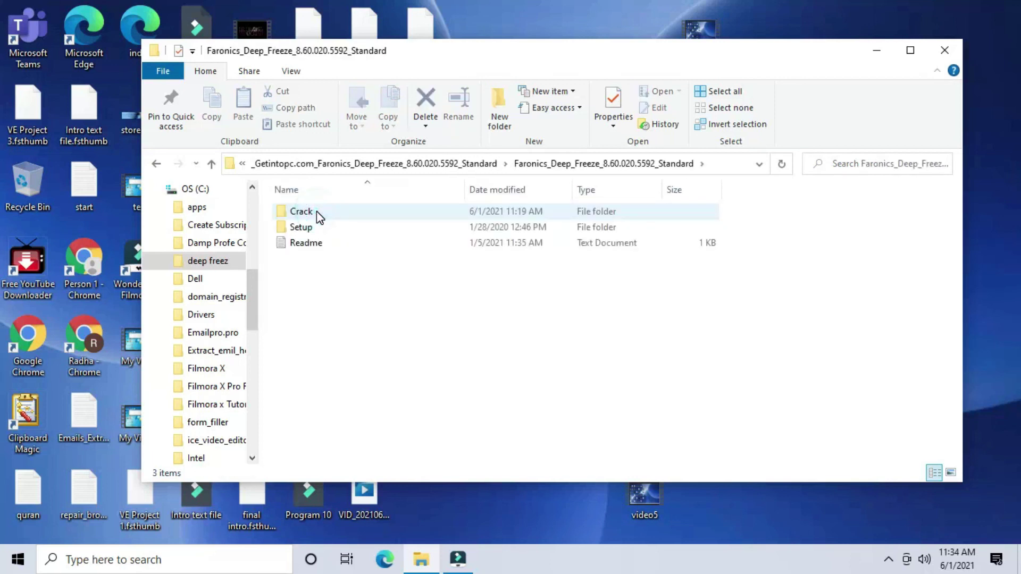
double_click(307, 229)
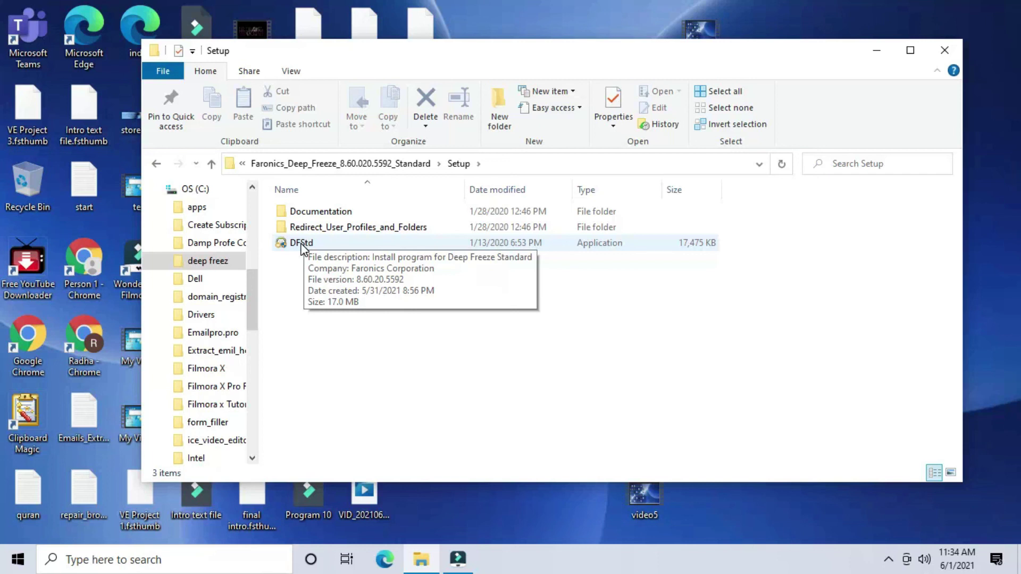
double_click(306, 248)
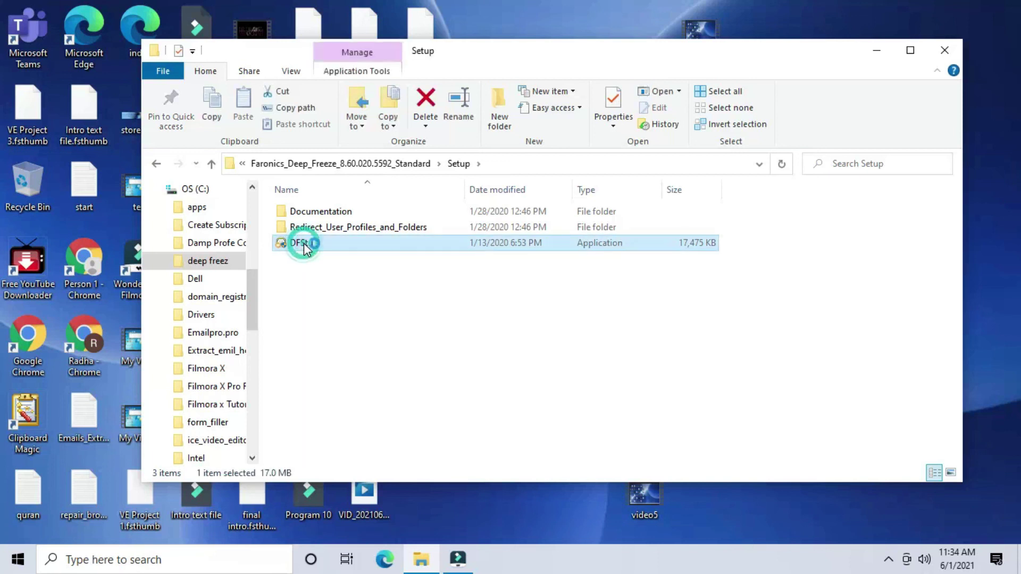